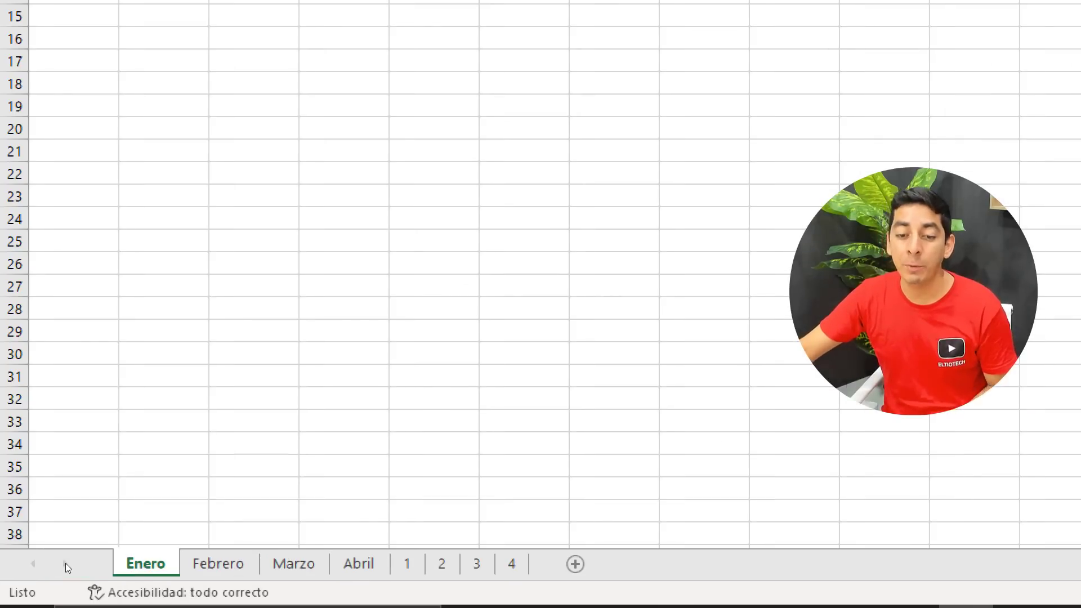
# Make Enero's row 1 much taller and fill it dark green
pyautogui.hotkey('ctrl', 'pagedown')
pyautogui.hotkey('ctrl', 'pagedown')
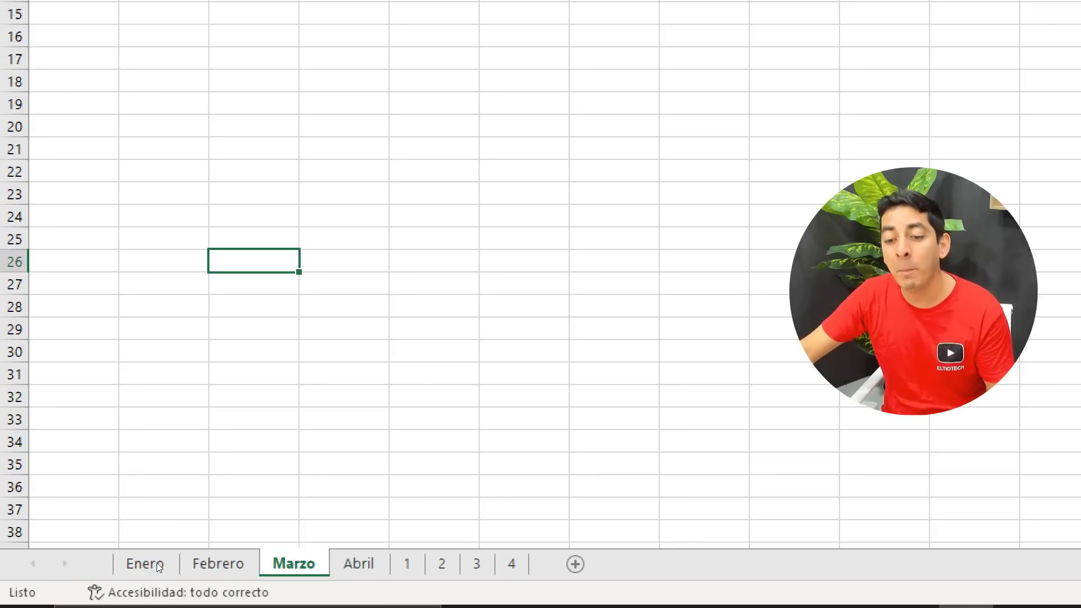
pyautogui.hotkey('ctrl', 'pagedown')
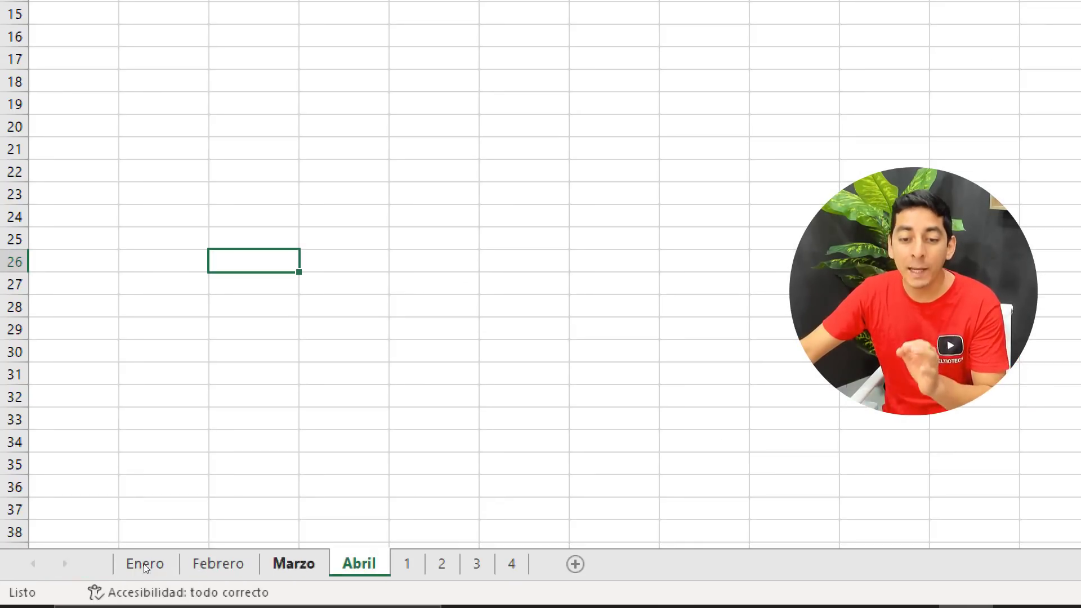
pyautogui.hotkey('ctrl', 'pageup')
pyautogui.hotkey('ctrl', 'pageup')
pyautogui.hotkey('ctrl', 'pageup')
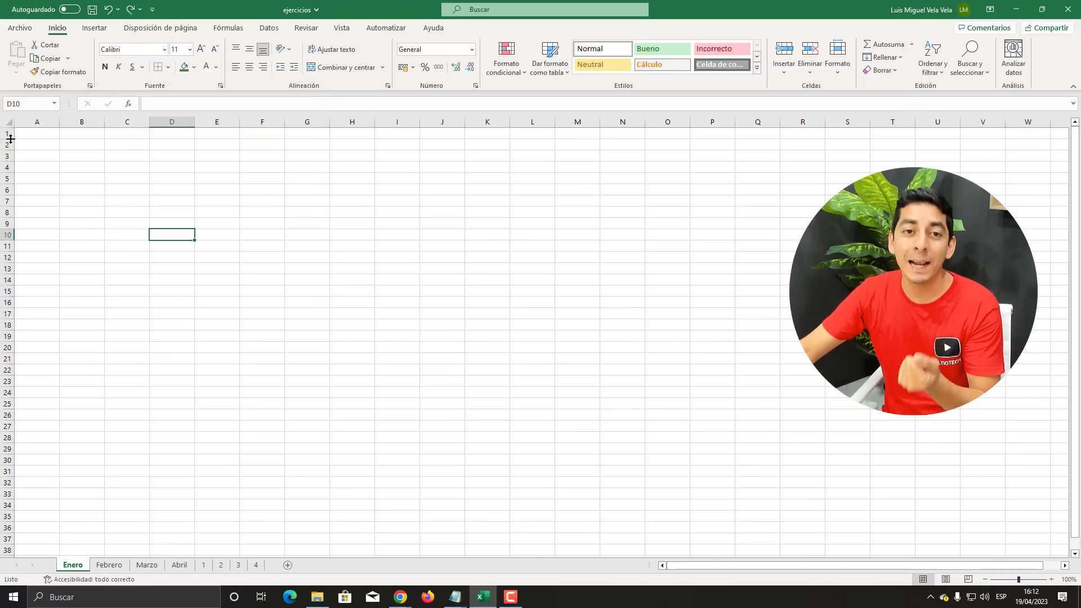
pyautogui.moveTo(11, 138); pyautogui.dragTo(8, 166)
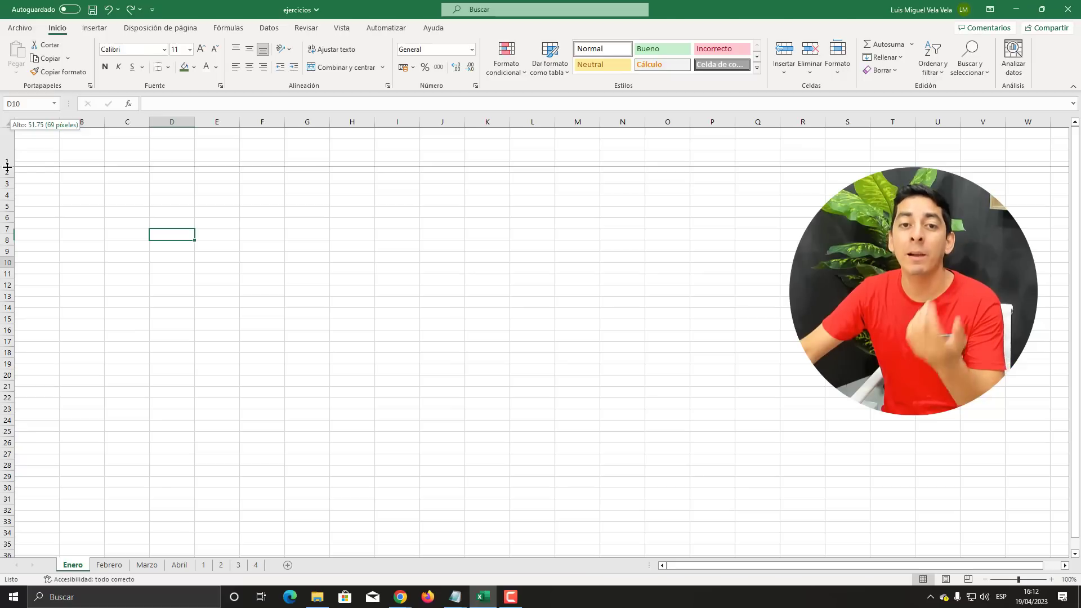
pyautogui.click(7, 148)
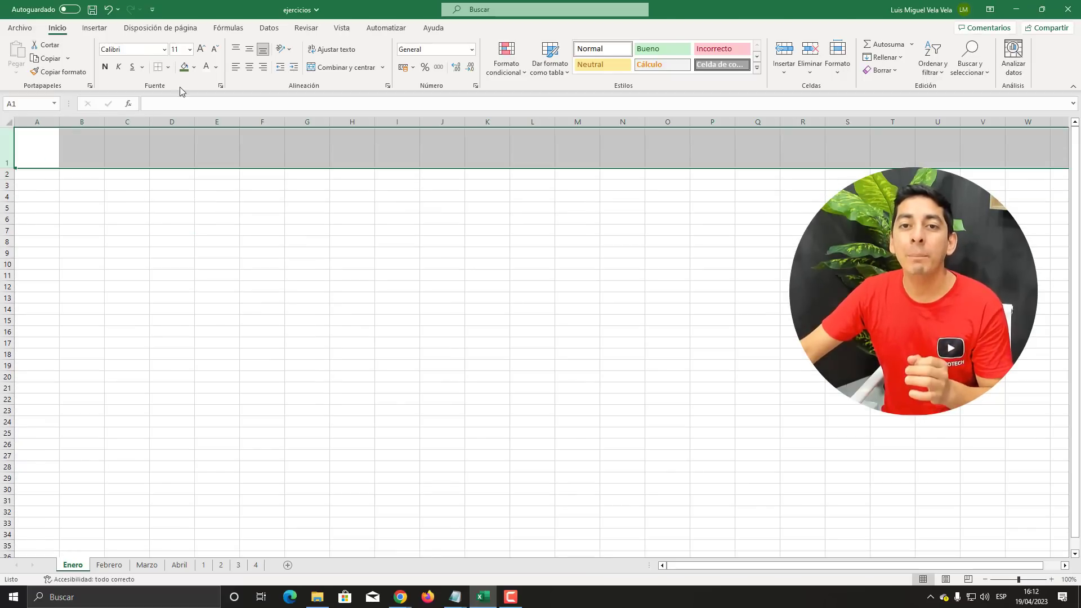
pyautogui.click(184, 67)
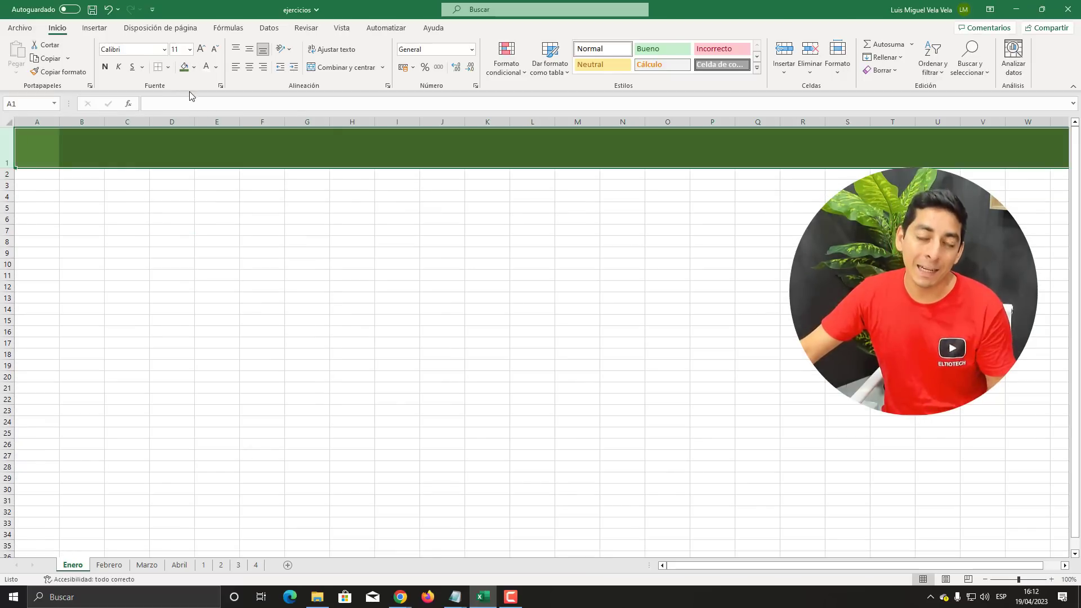
# Enter 'Reportes por mes:' in B1, middle-aligned, in white with a much larger font
pyautogui.click(87, 148)
pyautogui.write('Reportes por mes:')
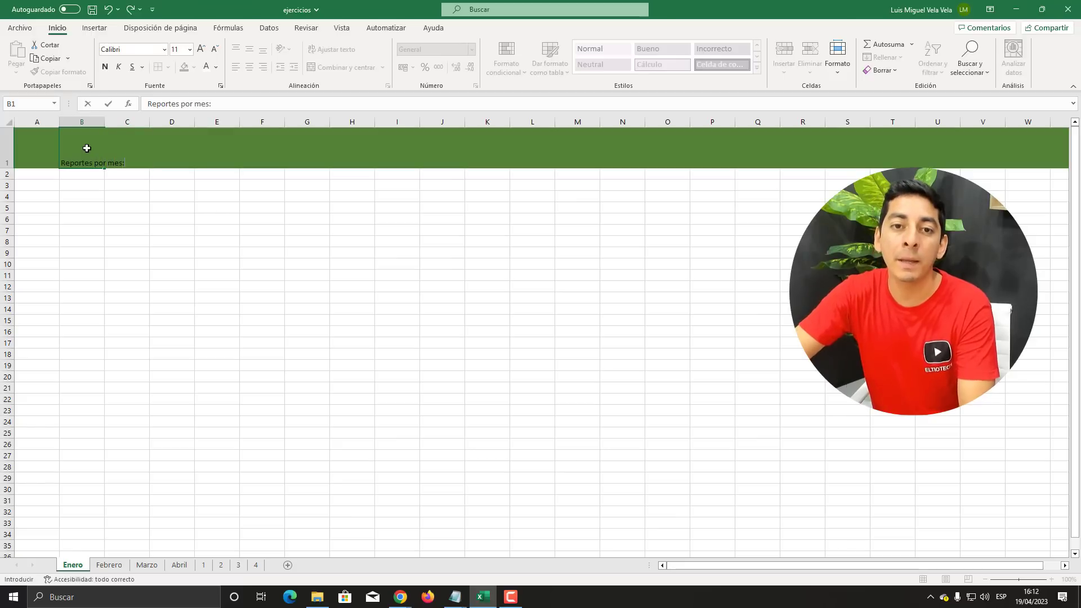
pyautogui.press('Return')
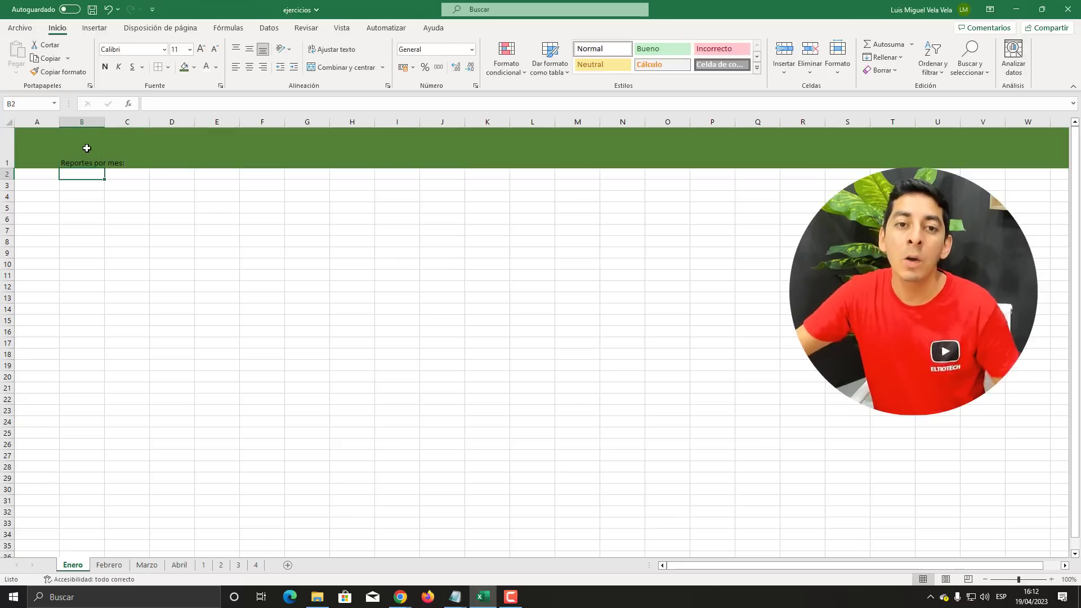
pyautogui.click(87, 148)
pyautogui.click(249, 50)
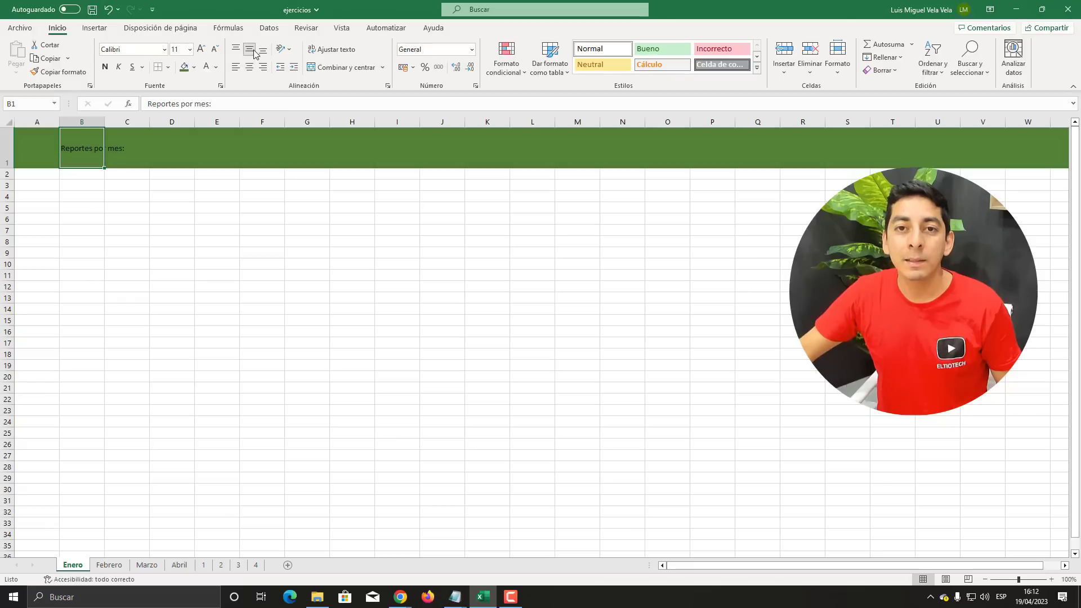
pyautogui.click(206, 67)
pyautogui.click(200, 50)
pyautogui.click(200, 49)
pyautogui.click(201, 50)
pyautogui.click(200, 50)
pyautogui.click(200, 50)
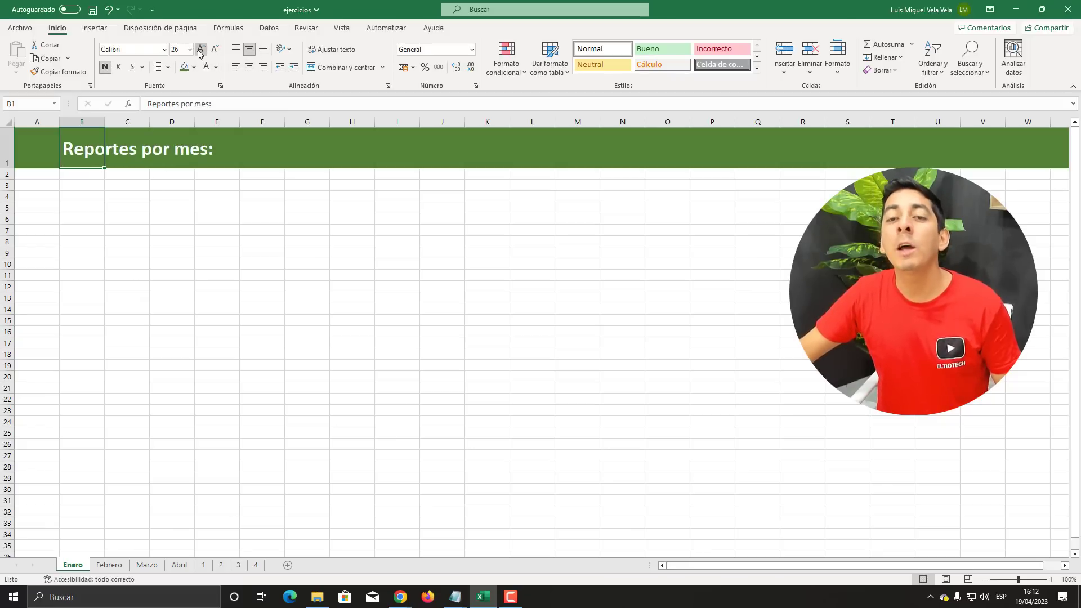
pyautogui.click(201, 49)
pyautogui.click(200, 50)
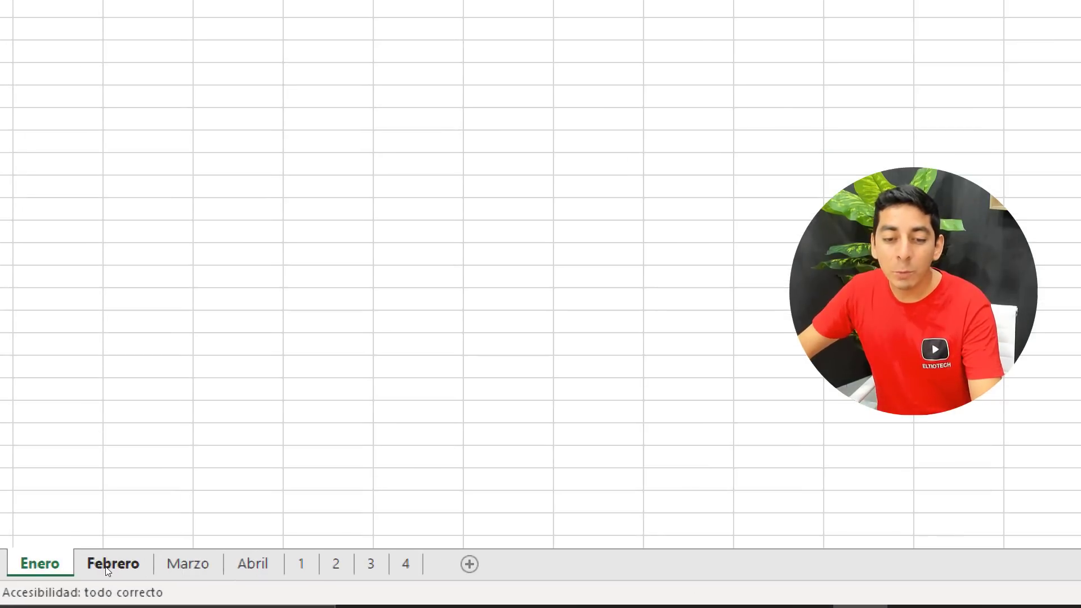
# Make Febrero's row 1 taller and fill it dark green
pyautogui.hotkey('ctrl', 'pagedown')
pyautogui.hotkey('ctrl', 'pagedown')
pyautogui.hotkey('ctrl', 'pagedown')
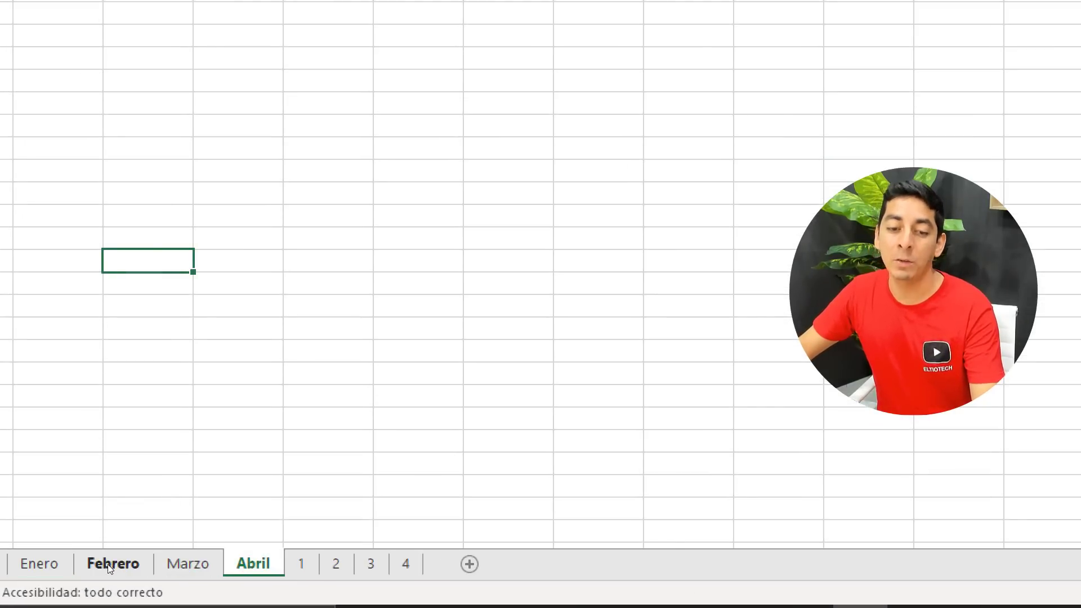
pyautogui.click(110, 565)
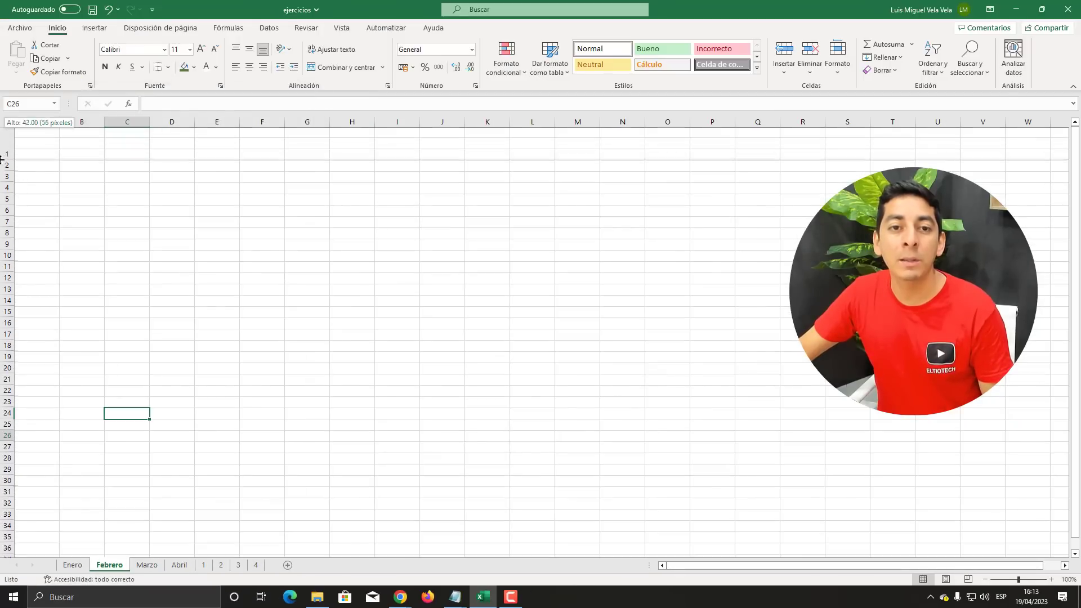
pyautogui.moveTo(5, 137); pyautogui.dragTo(5, 161)
pyautogui.click(6, 144)
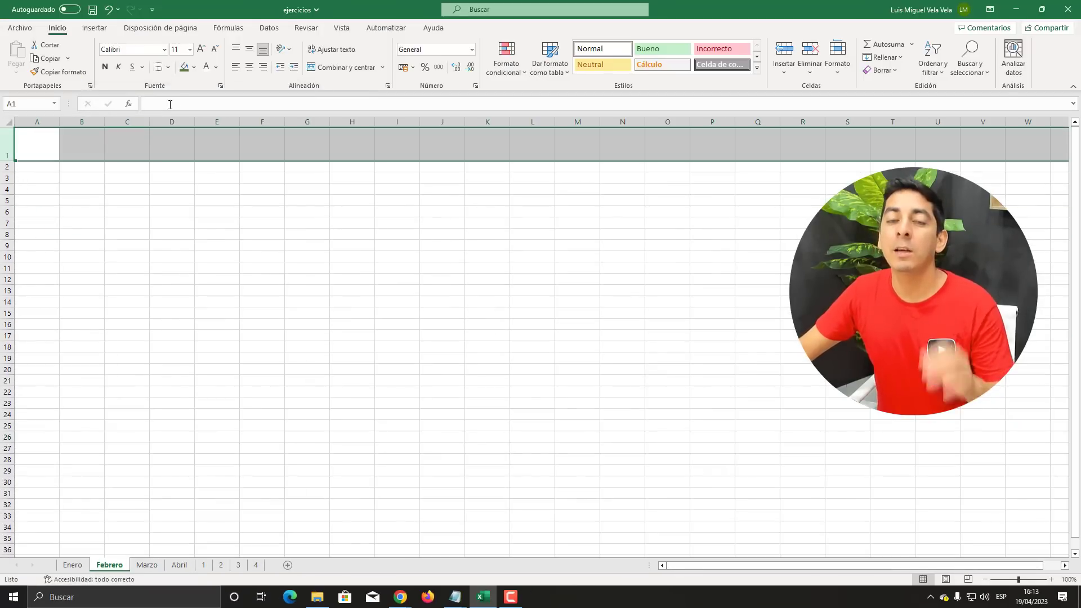
pyautogui.click(184, 67)
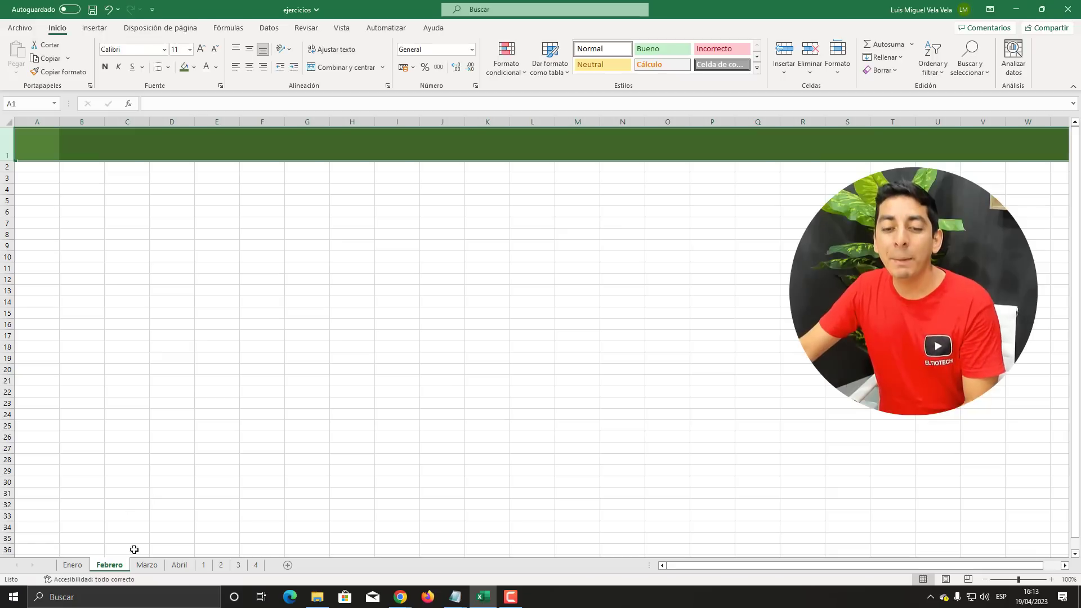
# Back on Enero, undo the title's font size, colour and alignment changes
pyautogui.click(148, 564)
pyautogui.click(72, 565)
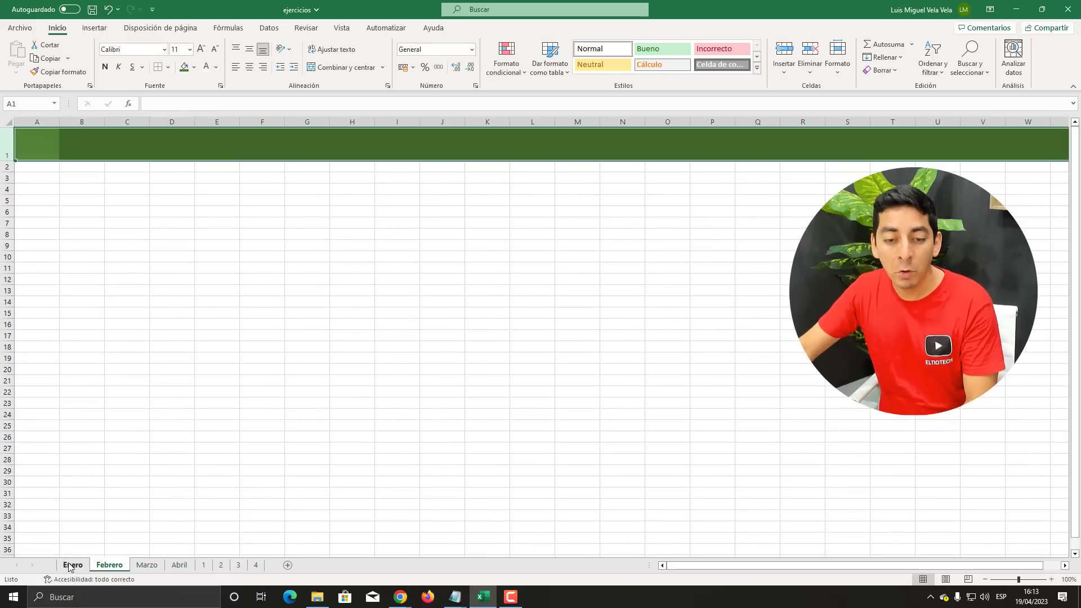
pyautogui.hotkey('ctrl', 'z')
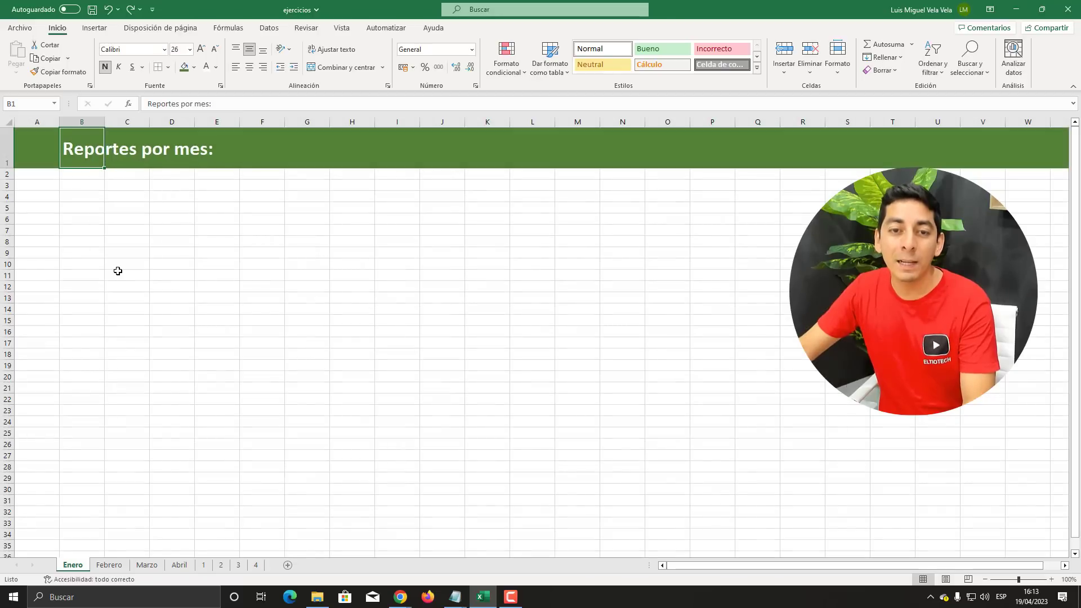
pyautogui.hotkey('ctrl', 'z')
pyautogui.hotkey('ctrl', 'z')
pyautogui.hotkey('ctrl', 'z')
pyautogui.hotkey('ctrl', 'z')
pyautogui.hotkey('ctrl', 'z')
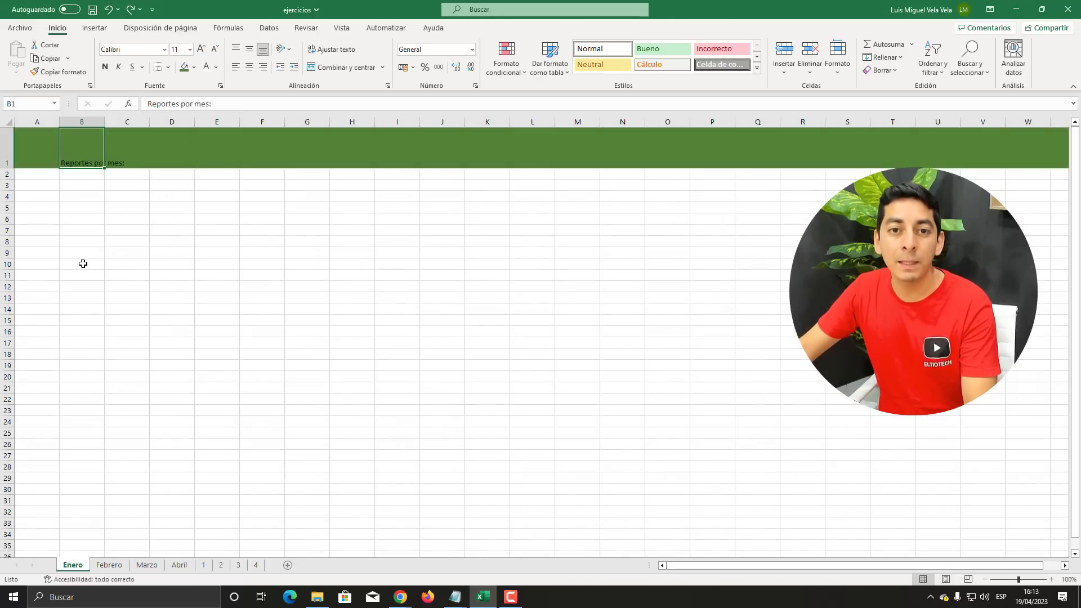
pyautogui.hotkey('ctrl', 'z')
pyautogui.hotkey('ctrl', 'z')
pyautogui.hotkey('ctrl', 'z')
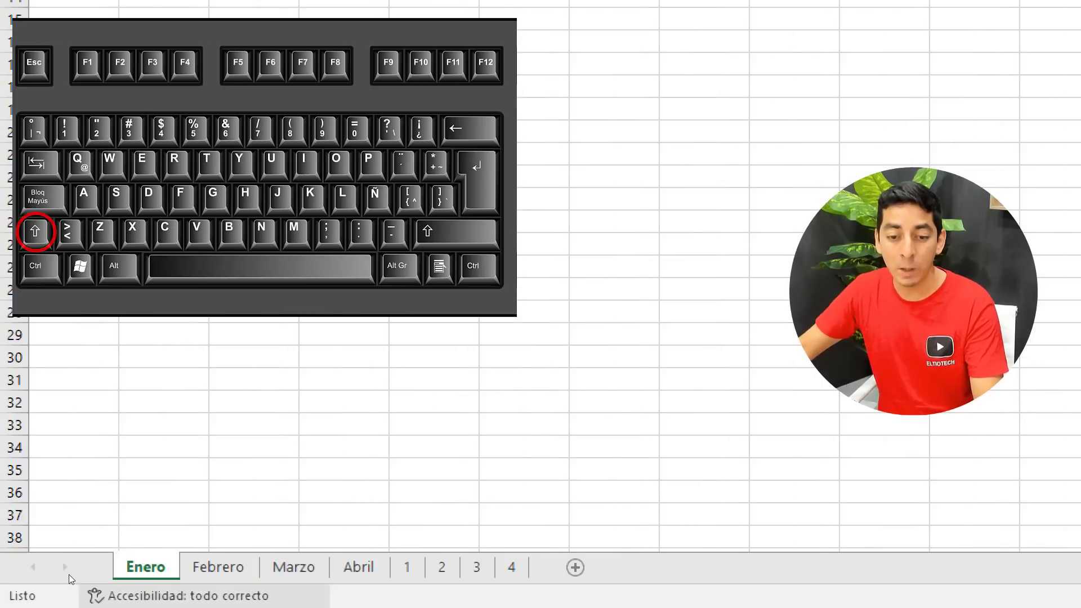
# Group the month sheets and give their row 1 extra height and a dark blue fill
pyautogui.hotkey('ctrl', 'shift', 'pagedown')
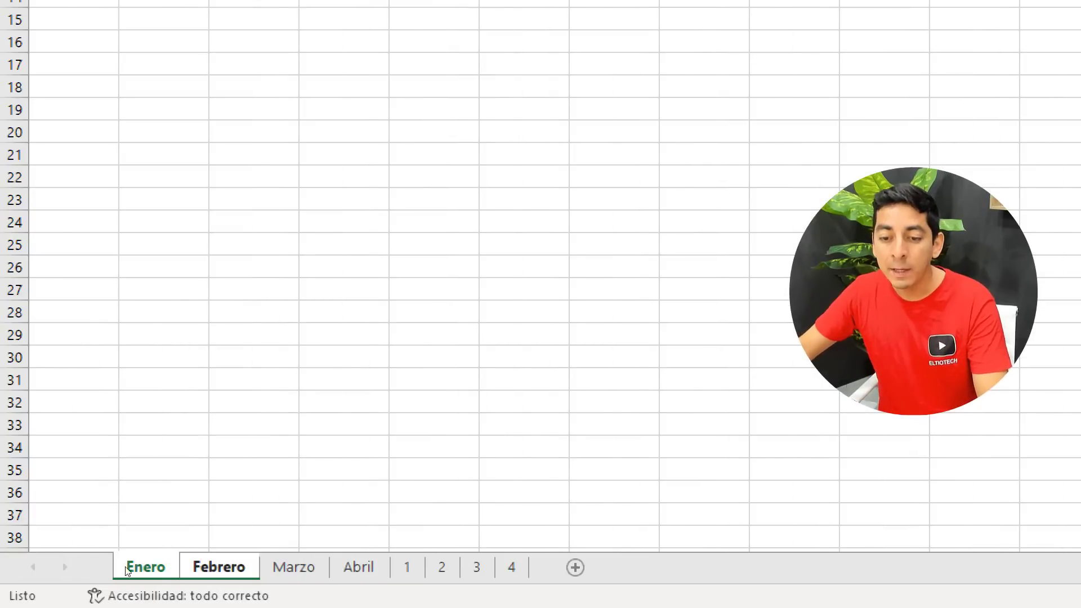
pyautogui.hotkey('ctrl', 'shift', 'pagedown')
pyautogui.hotkey('ctrl', 'shift', 'pagedown')
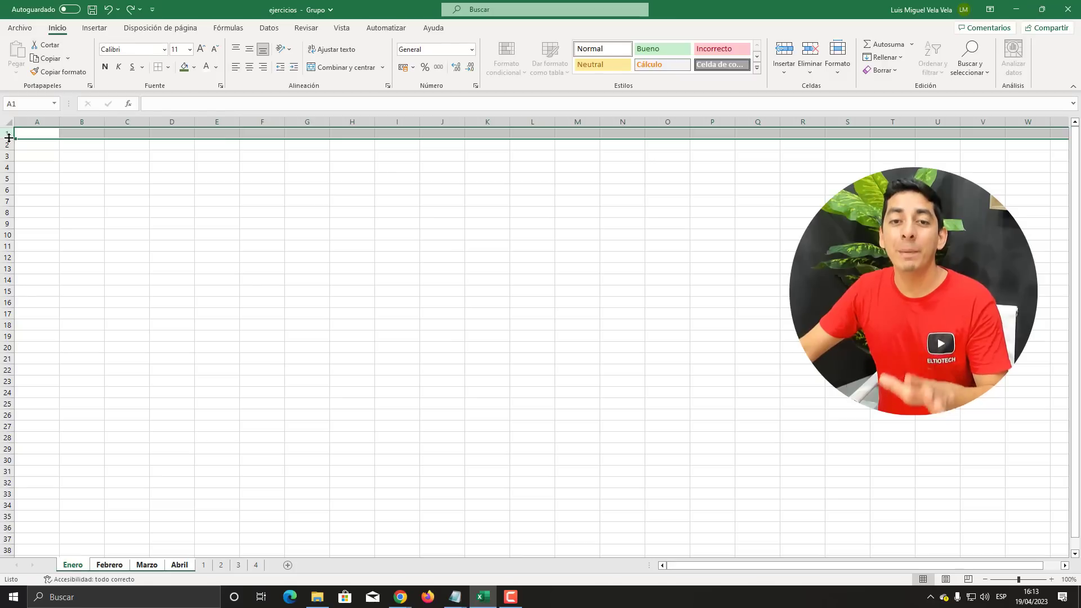
pyautogui.moveTo(9, 137); pyautogui.dragTo(3, 173)
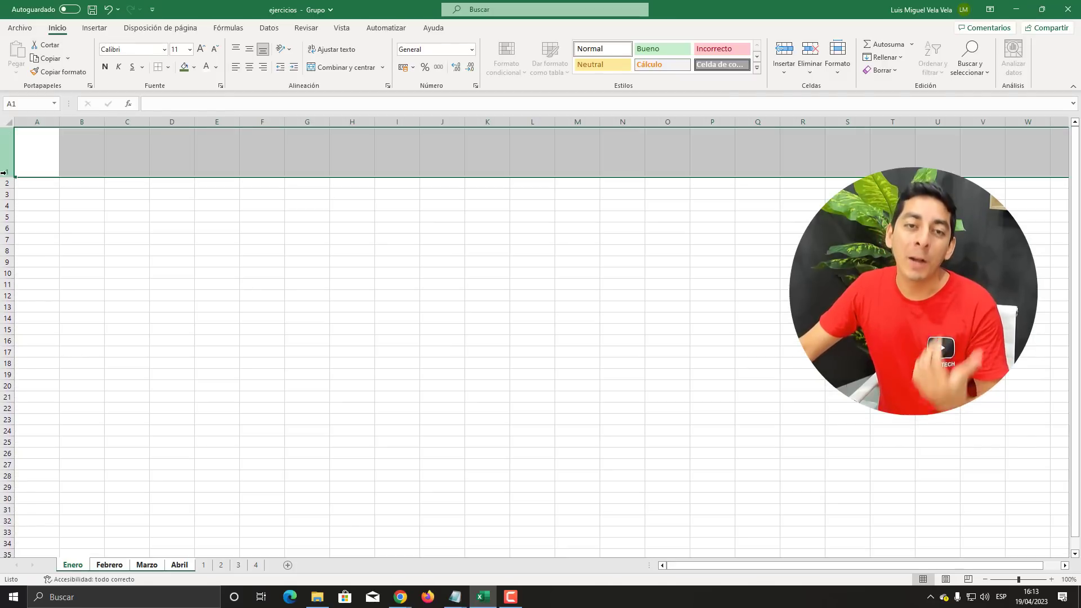
pyautogui.click(194, 67)
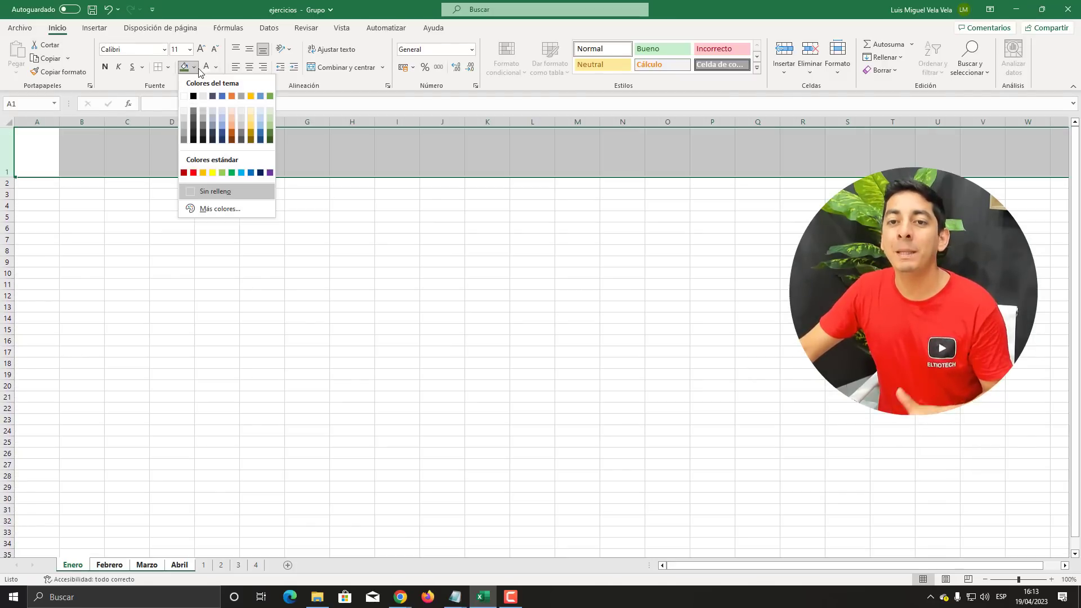
pyautogui.click(260, 135)
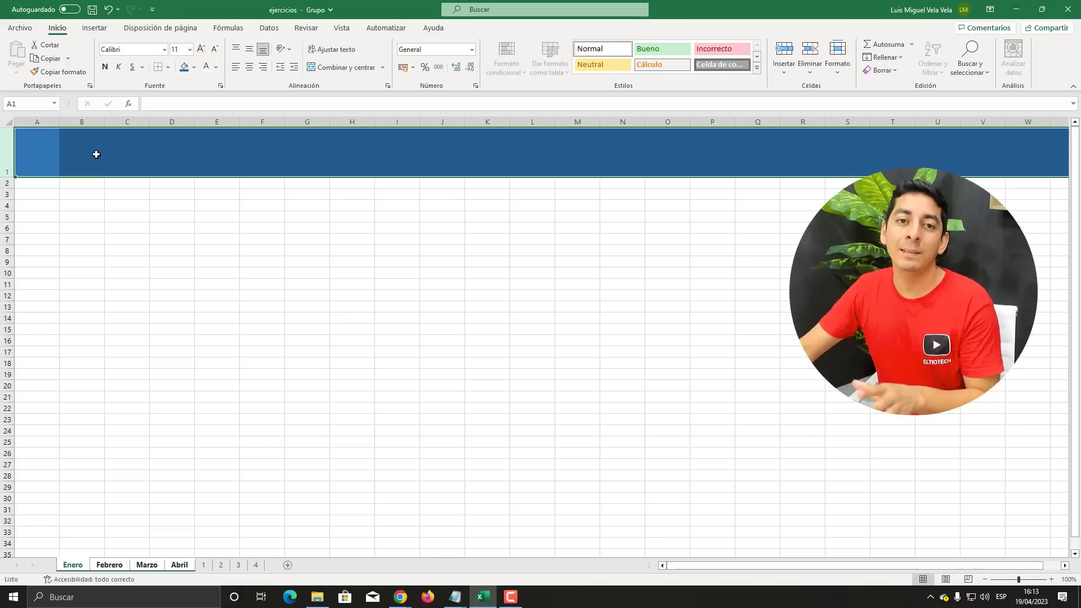
# Type the title 'Reportes por mes :' into B1
pyautogui.click(91, 152)
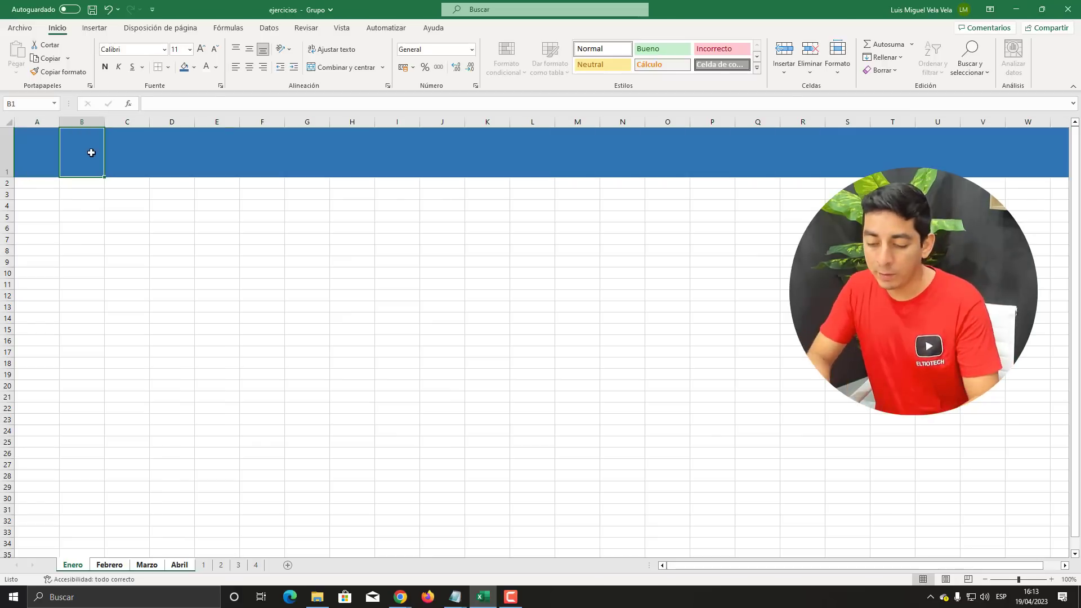
pyautogui.write('REpo')
pyautogui.press('BackSpace')
pyautogui.press('BackSpace')
pyautogui.press('BackSpace')
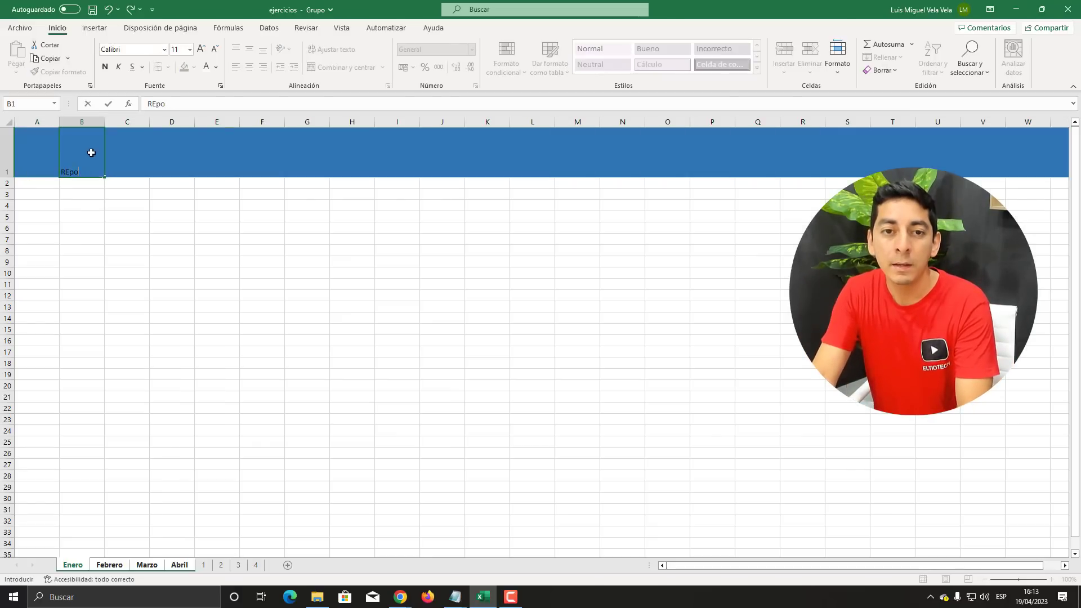
pyautogui.press('BackSpace')
pyautogui.press('BackSpace')
pyautogui.press('BackSpace')
pyautogui.write('eportes por mes :')
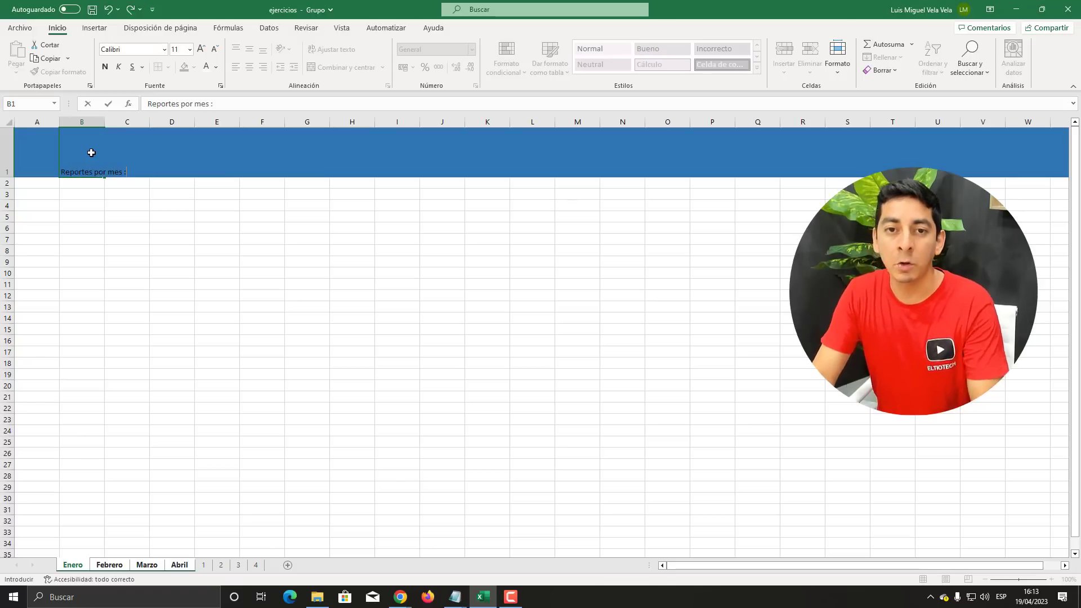
pyautogui.press('Return')
# Centre the title vertically and make it white, bold and 24 pt
pyautogui.click(91, 153)
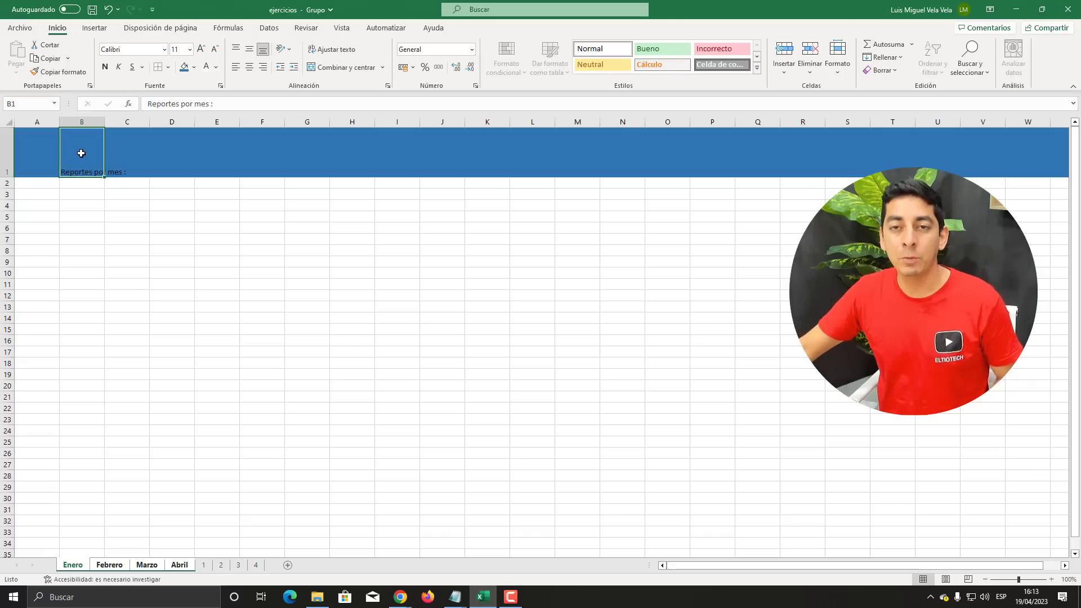
pyautogui.click(250, 49)
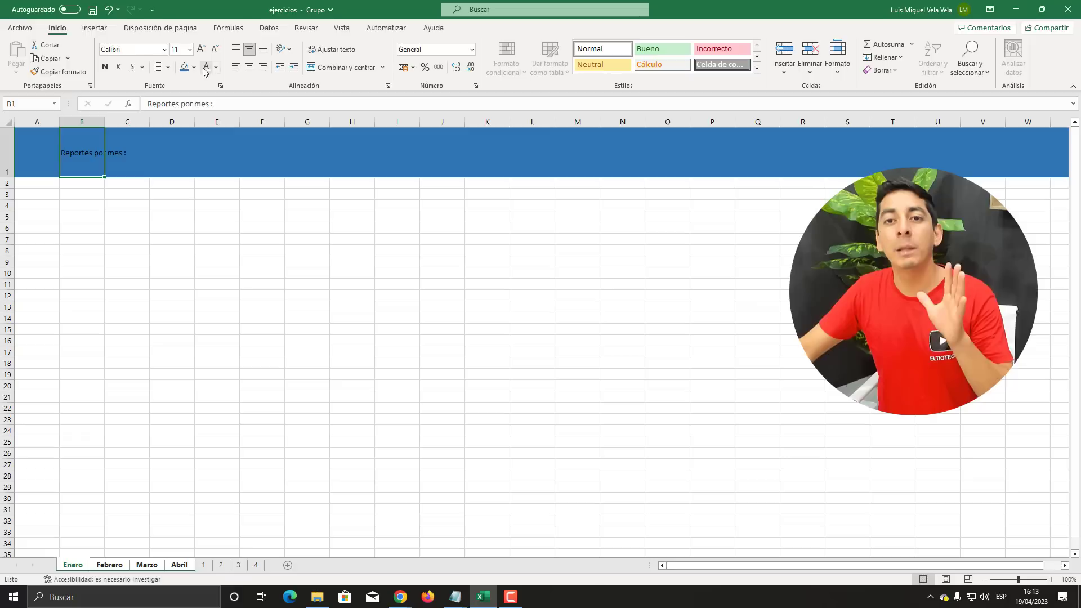
pyautogui.click(206, 67)
pyautogui.doubleClick(201, 49)
pyautogui.doubleClick(200, 49)
pyautogui.tripleClick(201, 49)
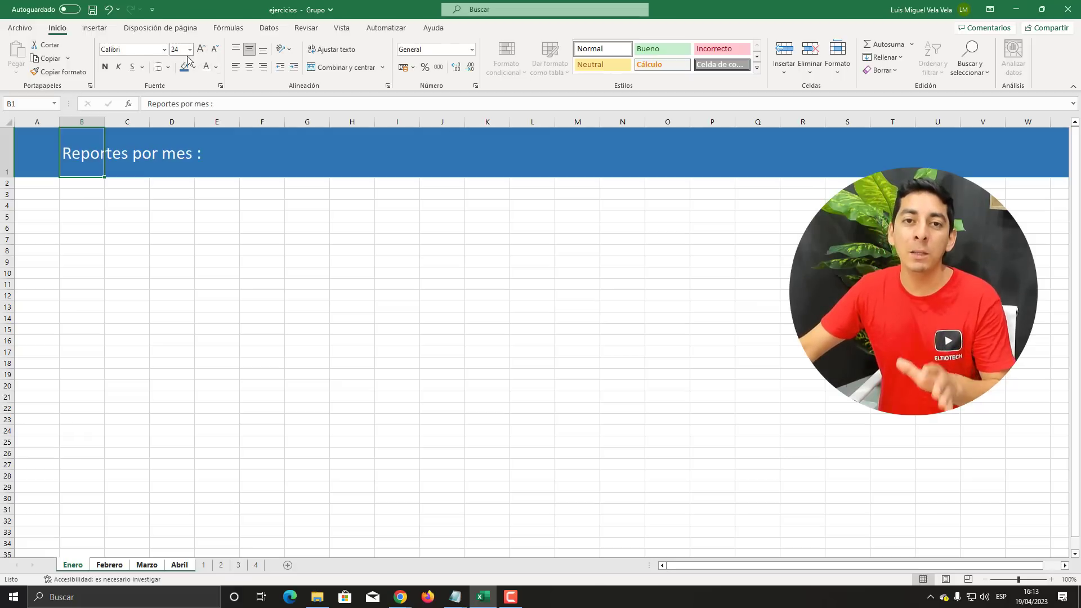
pyautogui.click(105, 66)
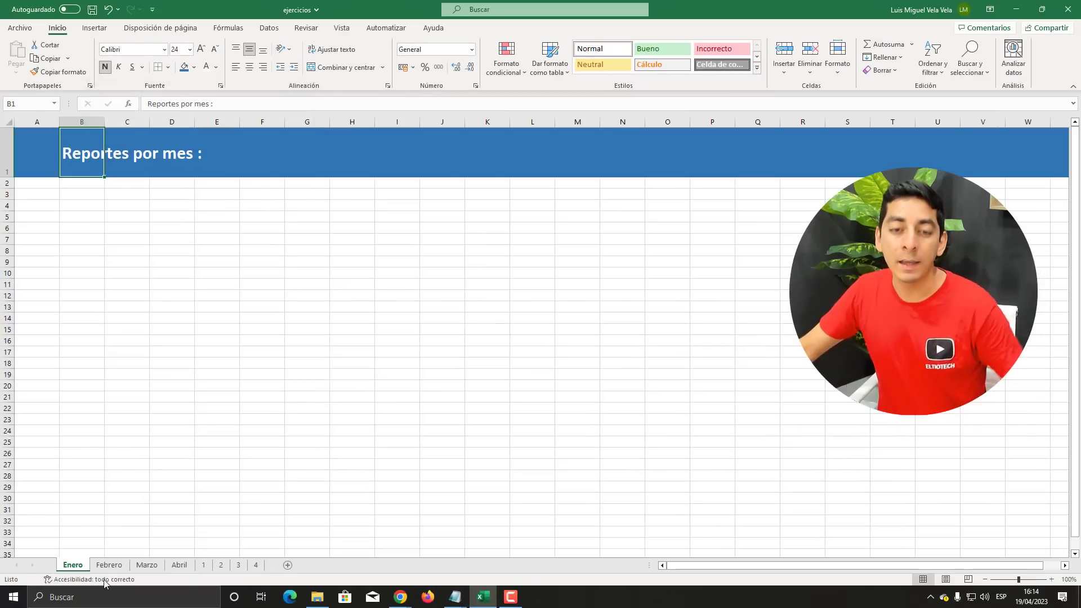
# Check the blue title banner on the Febrero, Marzo and Abril sheets
pyautogui.click(107, 341)
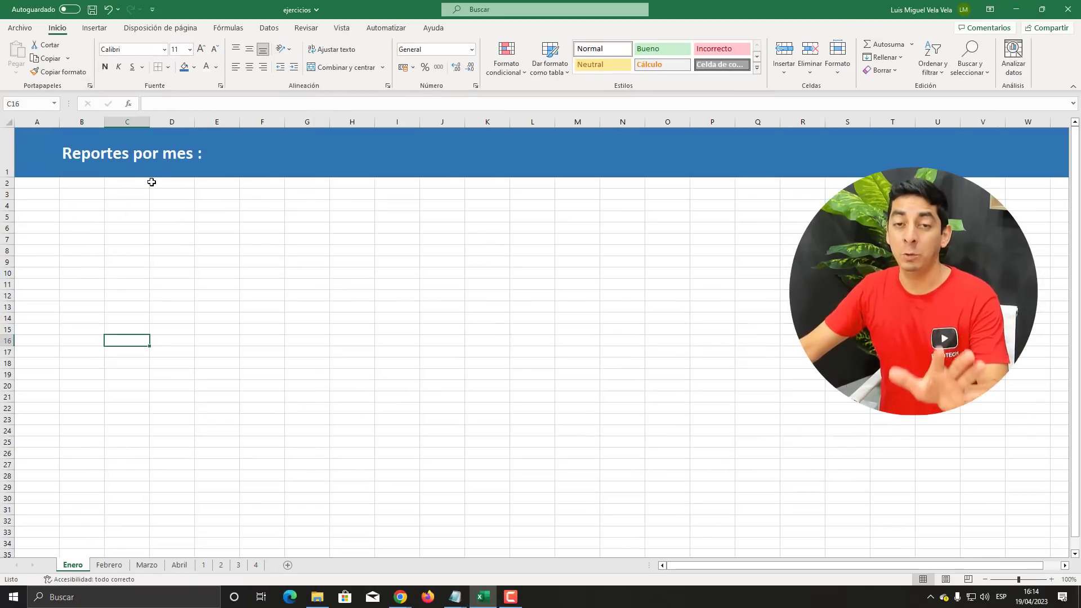
pyautogui.click(119, 566)
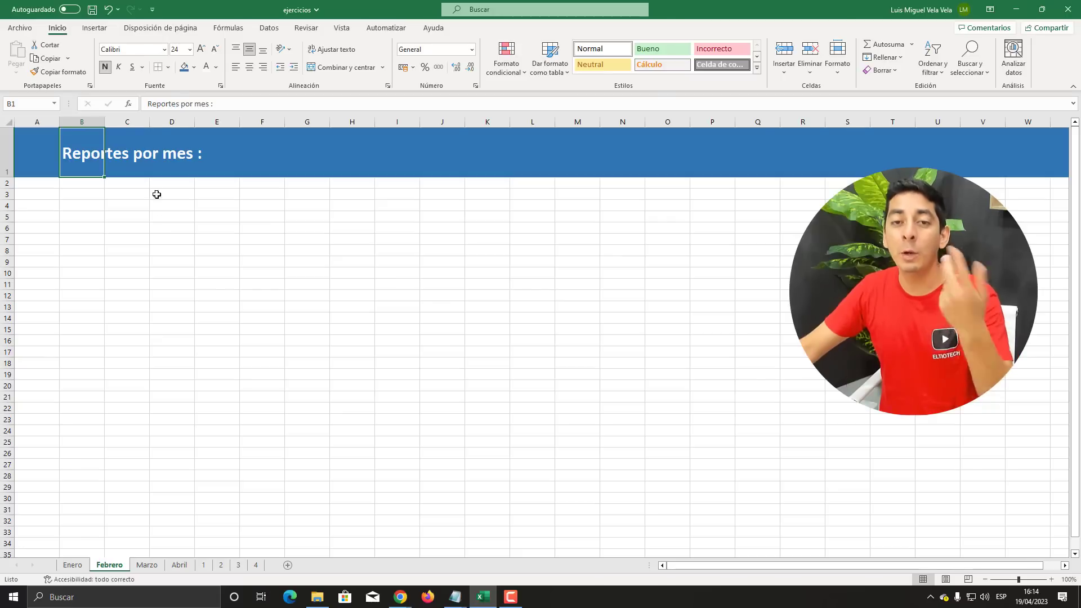
pyautogui.click(147, 566)
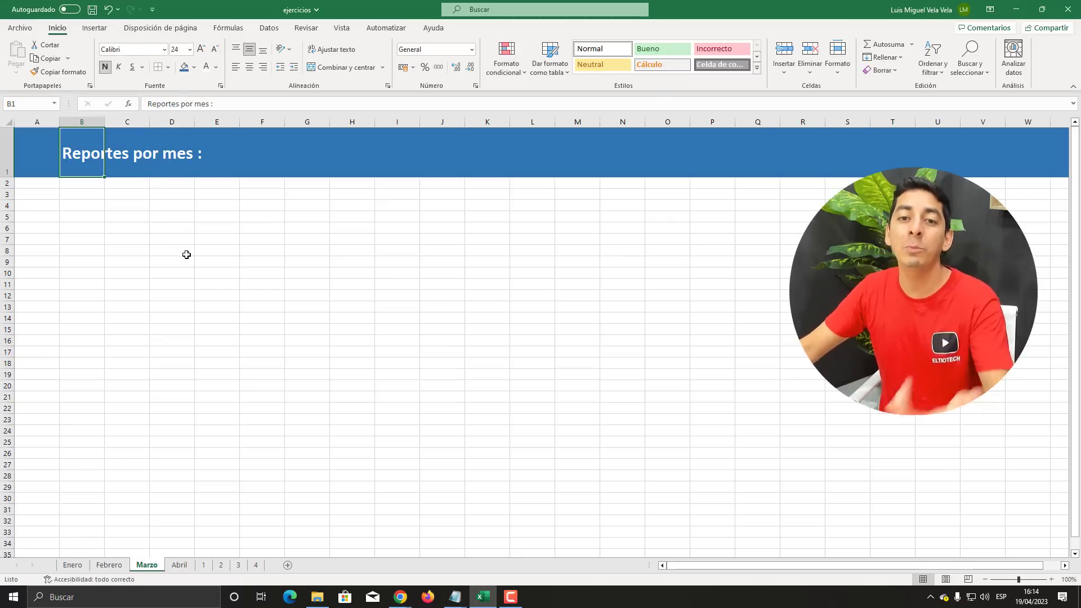
pyautogui.click(180, 565)
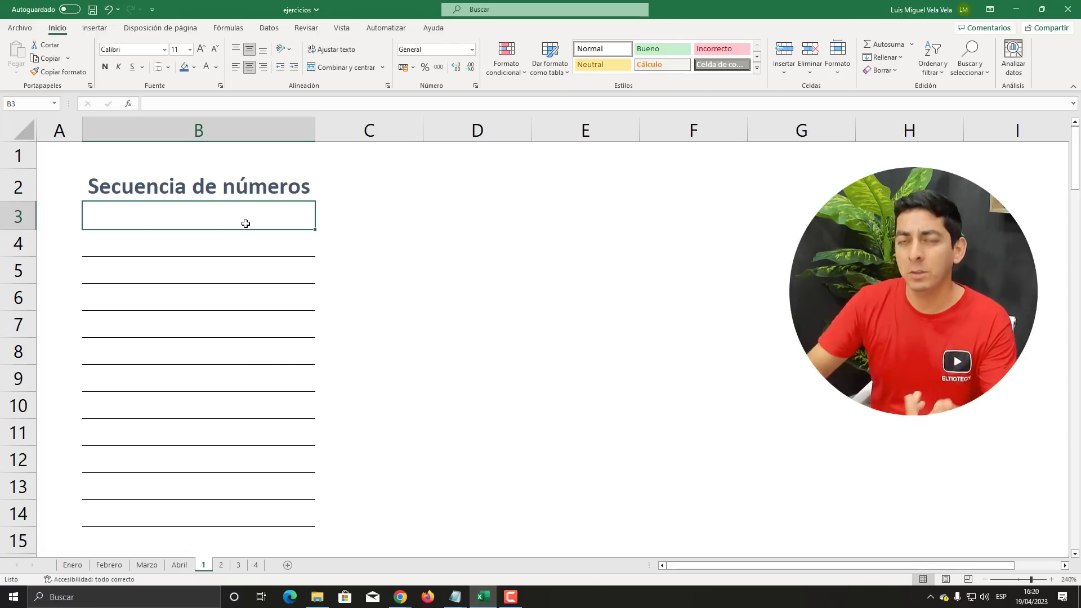
# Type numbers 1 to 8 into B3:B10 on sheet 1, then clear them
pyautogui.write('1')
pyautogui.press('Return')
pyautogui.write('23')
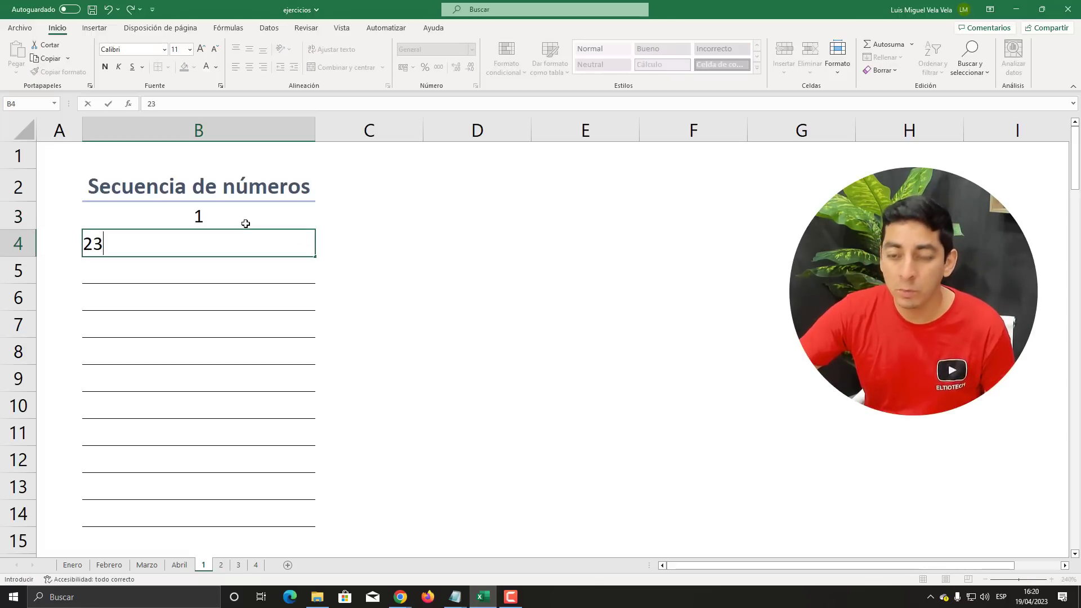
pyautogui.press('Return')
pyautogui.write('3 4 5 ')
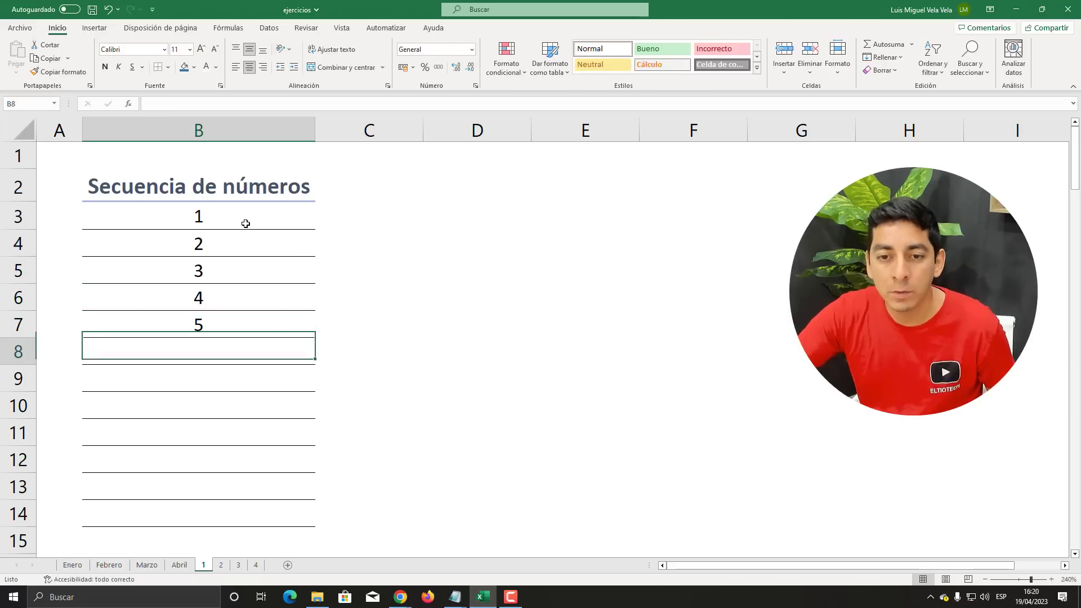
pyautogui.write('6 7')
pyautogui.press('Return')
pyautogui.write('8')
pyautogui.press('Return')
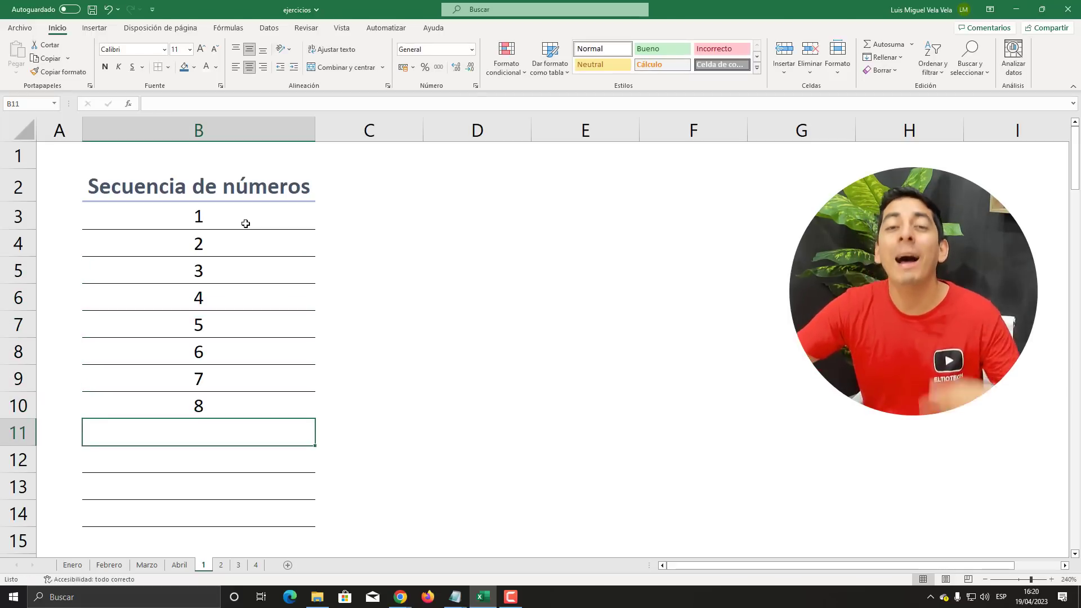
pyautogui.moveTo(245, 223); pyautogui.dragTo(229, 398)
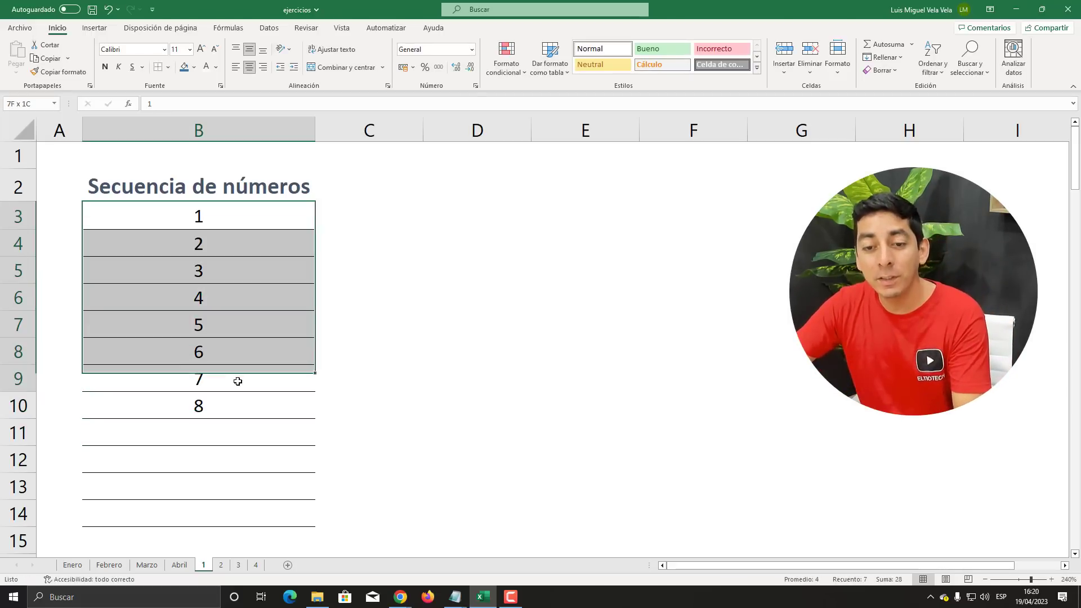
pyautogui.press('Delete')
# Enter =SECUENCIA(100) in B3 and scroll to check the 1–100 spill
pyautogui.click(215, 222)
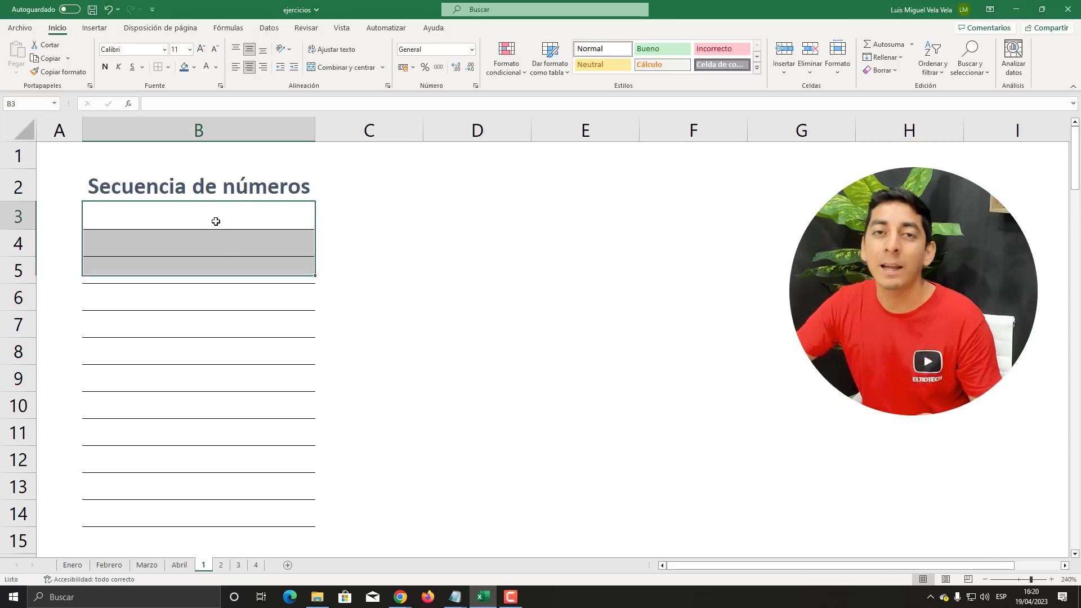
pyautogui.write('=secuenc')
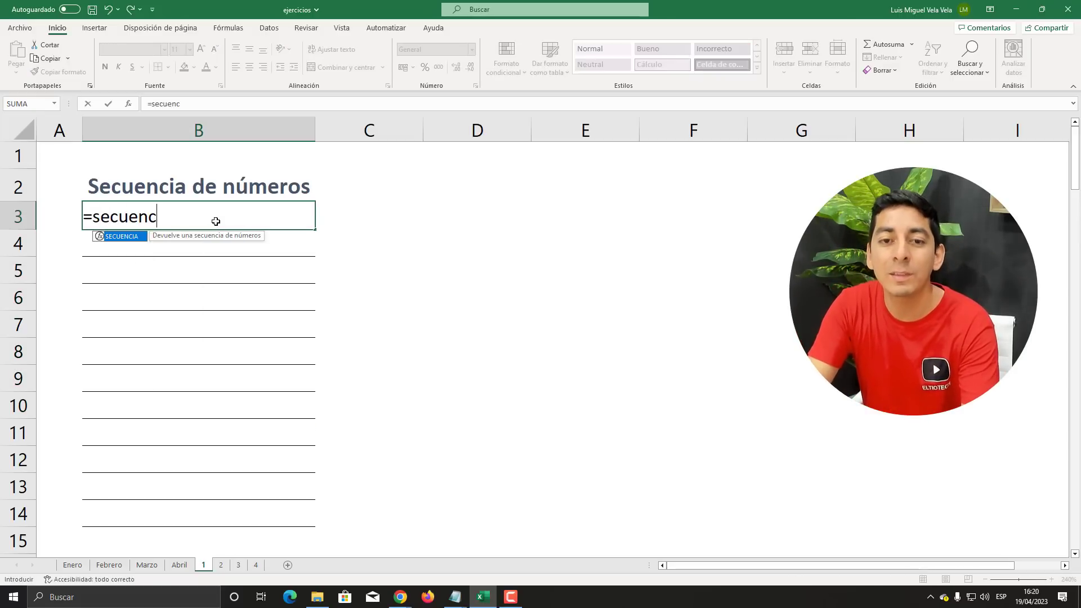
pyautogui.press('Tab')
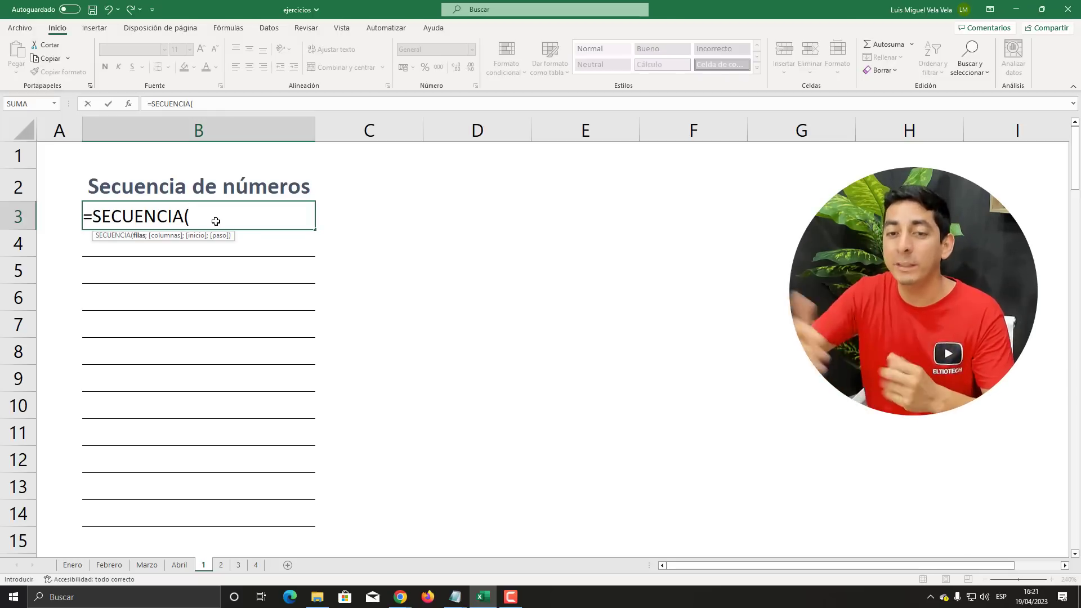
pyautogui.write('100')
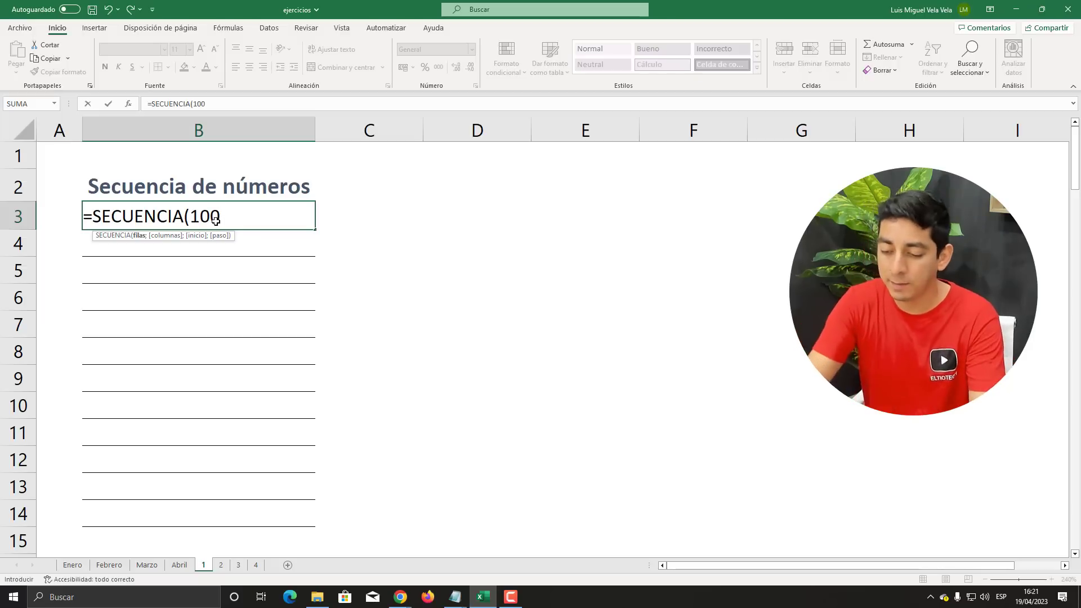
pyautogui.write(')')
pyautogui.press('Return')
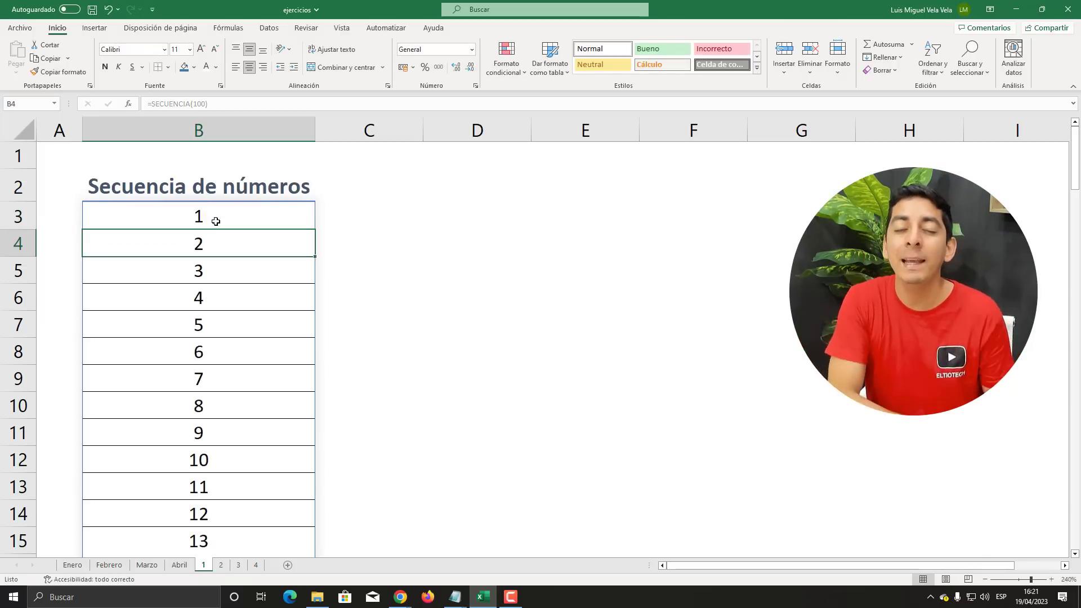
pyautogui.scroll(-10, 218, 224)
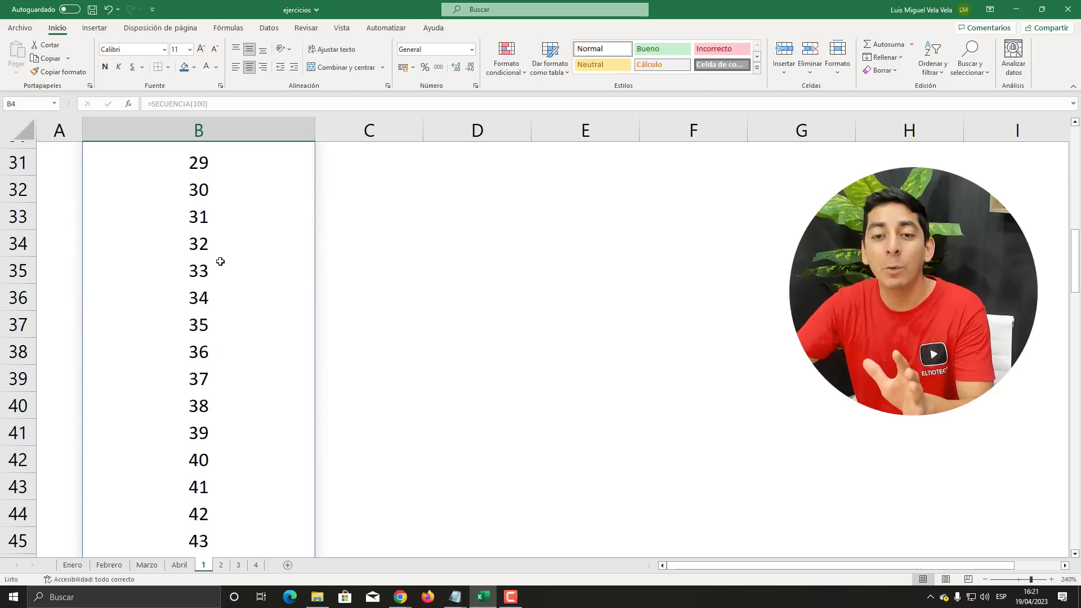
pyautogui.scroll(-8, 217, 261)
pyautogui.scroll(-5, 227, 309)
pyautogui.scroll(-7, 232, 336)
pyautogui.scroll(12, 231, 336)
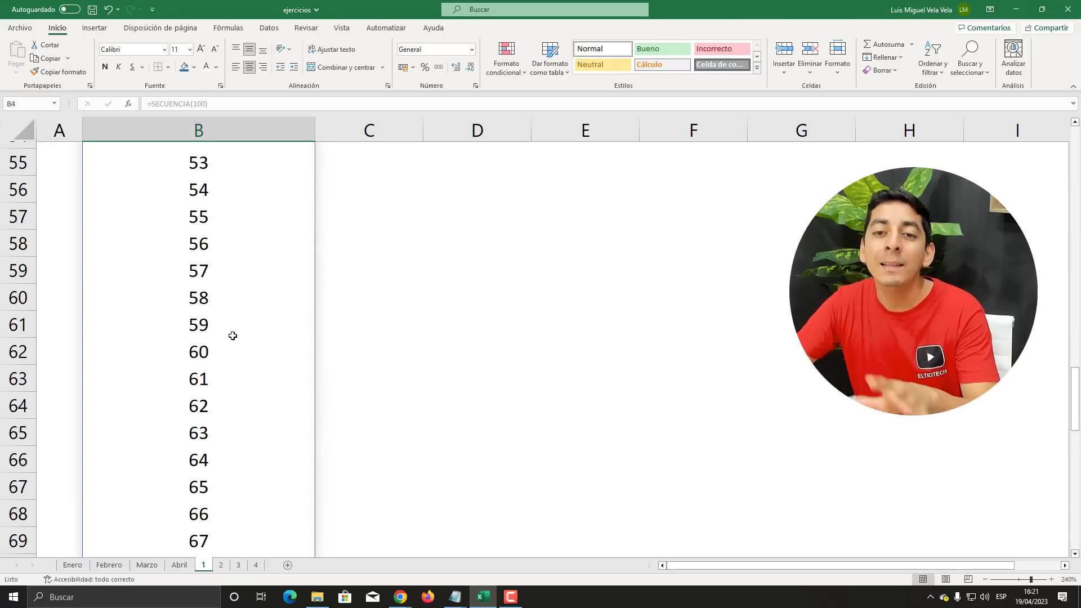
pyautogui.scroll(7, 232, 336)
pyautogui.scroll(10, 229, 340)
pyautogui.scroll(1, 228, 345)
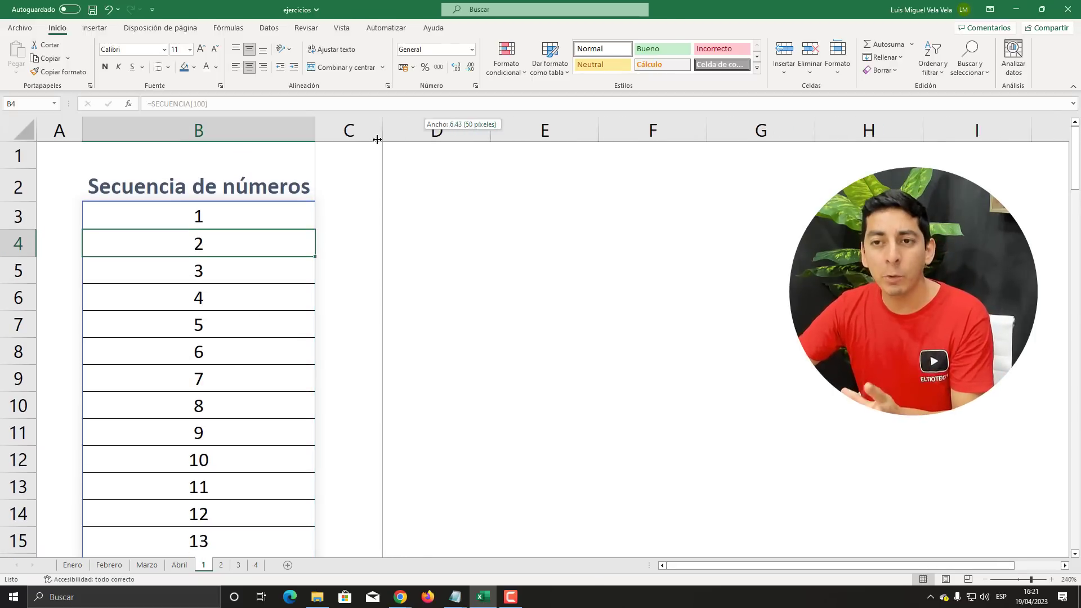
# Narrow column C and try typing the code COD001 manually in D3
pyautogui.moveTo(424, 138); pyautogui.dragTo(376, 137)
pyautogui.click(418, 218)
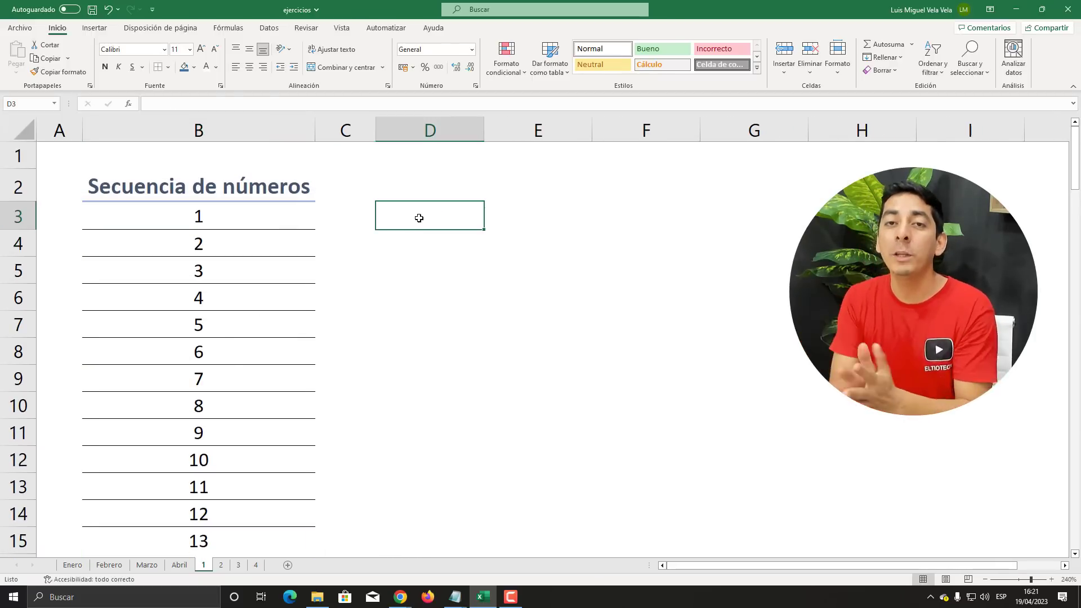
pyautogui.write('COD')
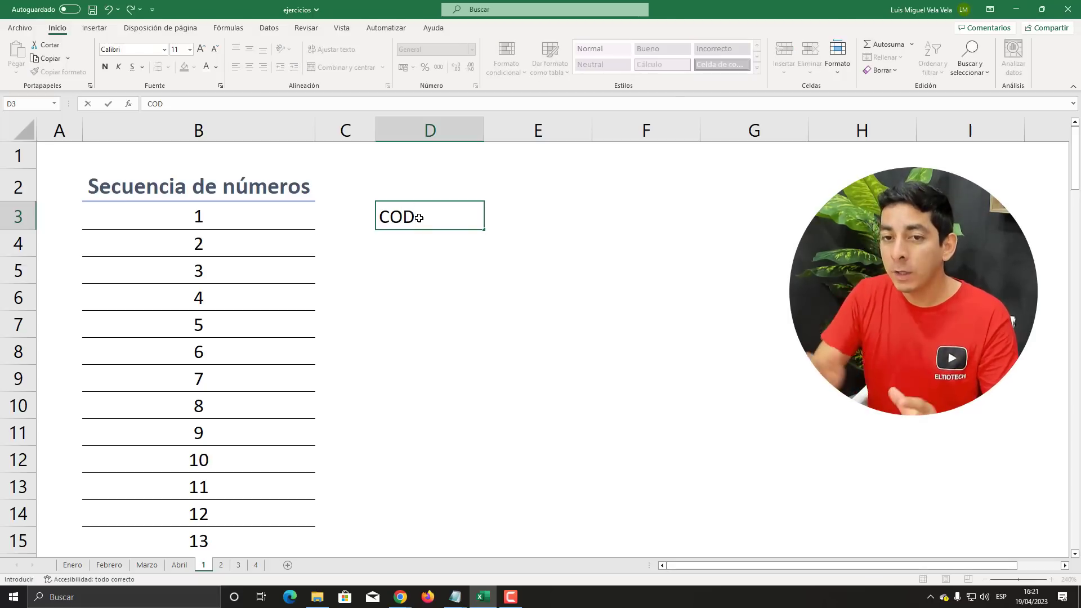
pyautogui.write('001')
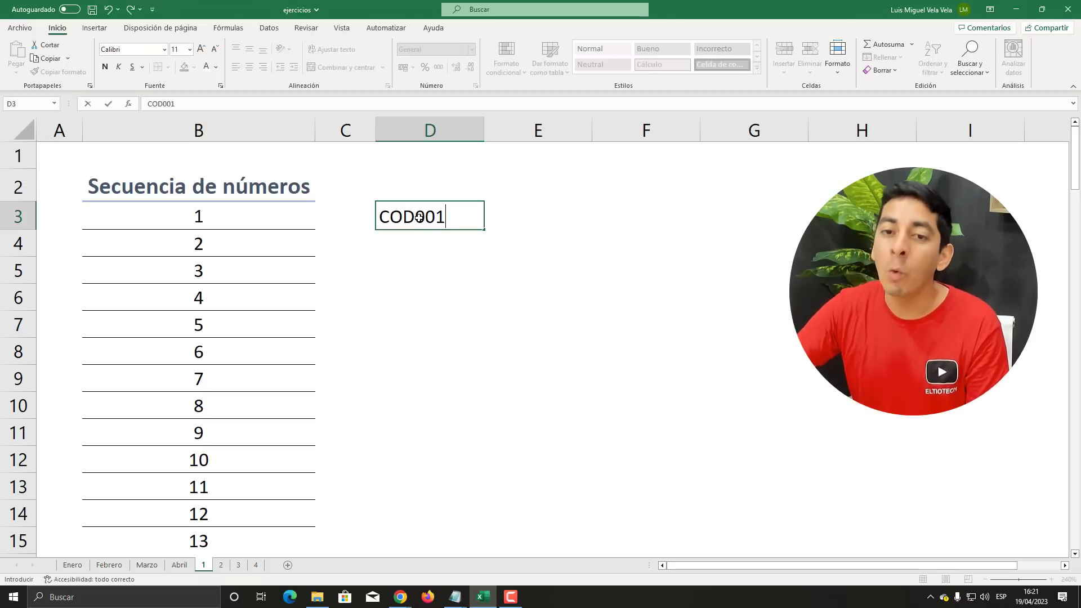
pyautogui.press('Return')
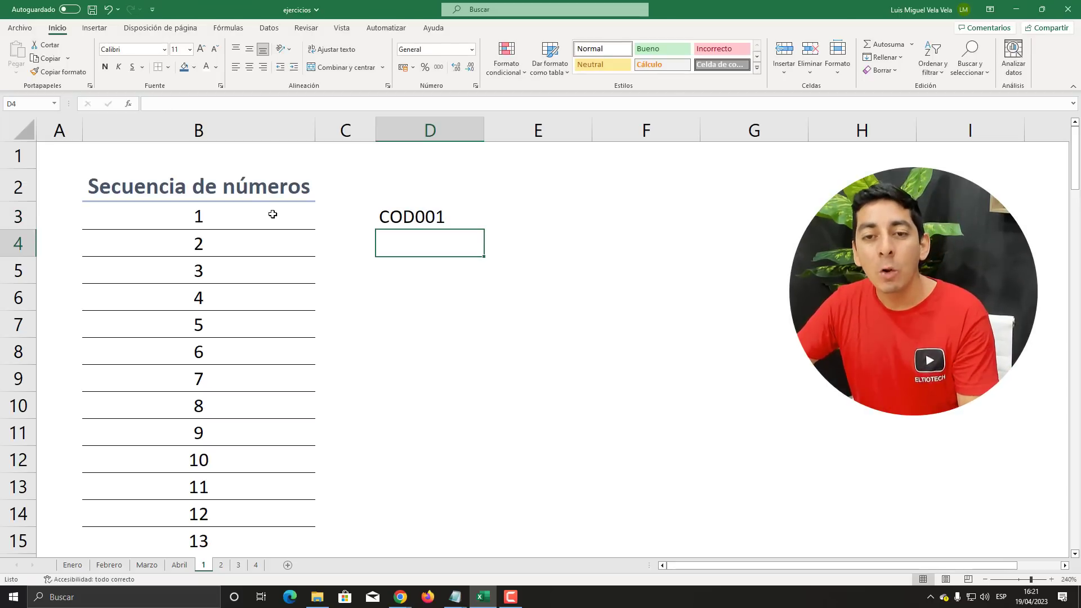
# Replace B3's formula with ="COD"&TEXTO(SECUENCIA(100);"000")
pyautogui.click(272, 214)
pyautogui.press('Delete')
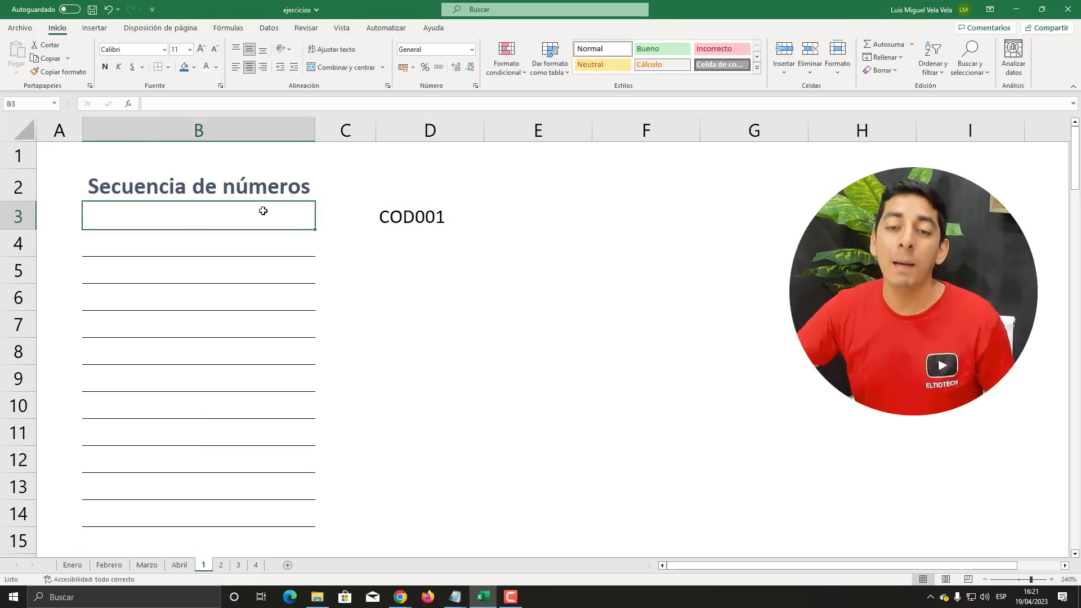
pyautogui.write('=')
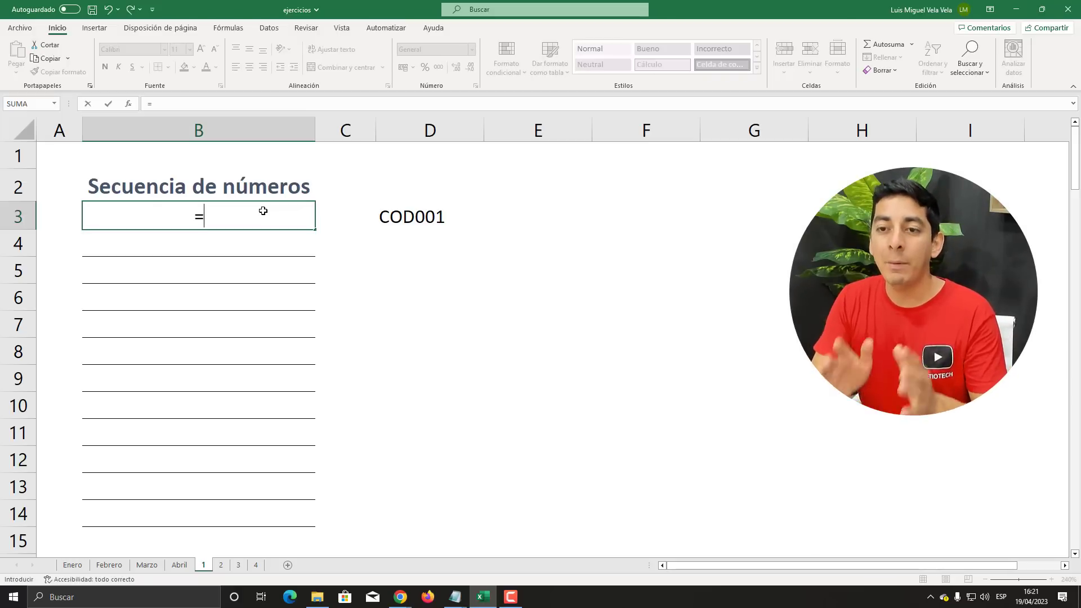
pyautogui.write('"C')
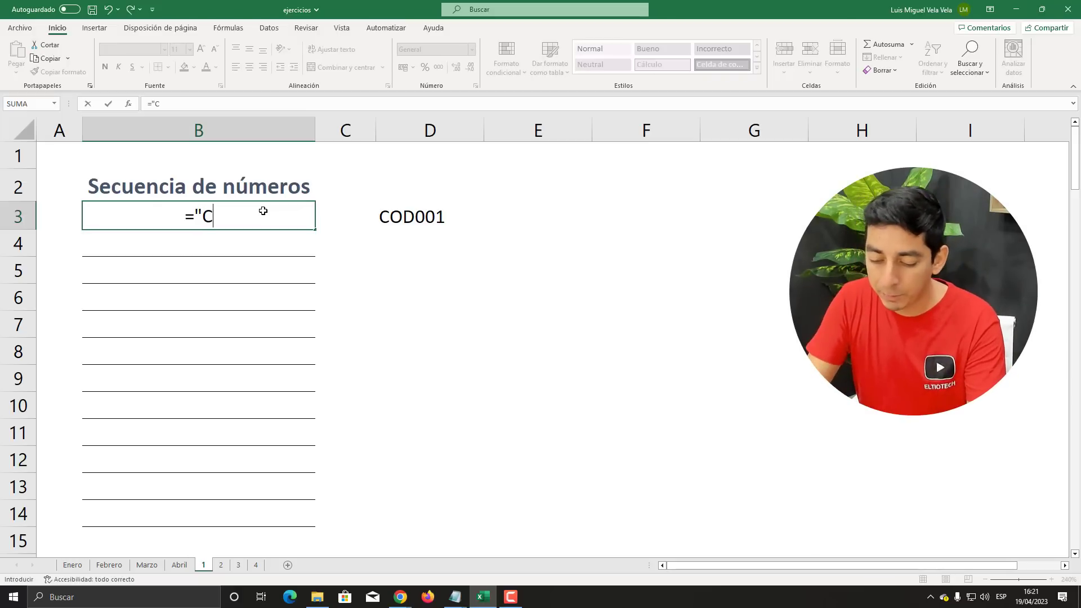
pyautogui.write('OD"')
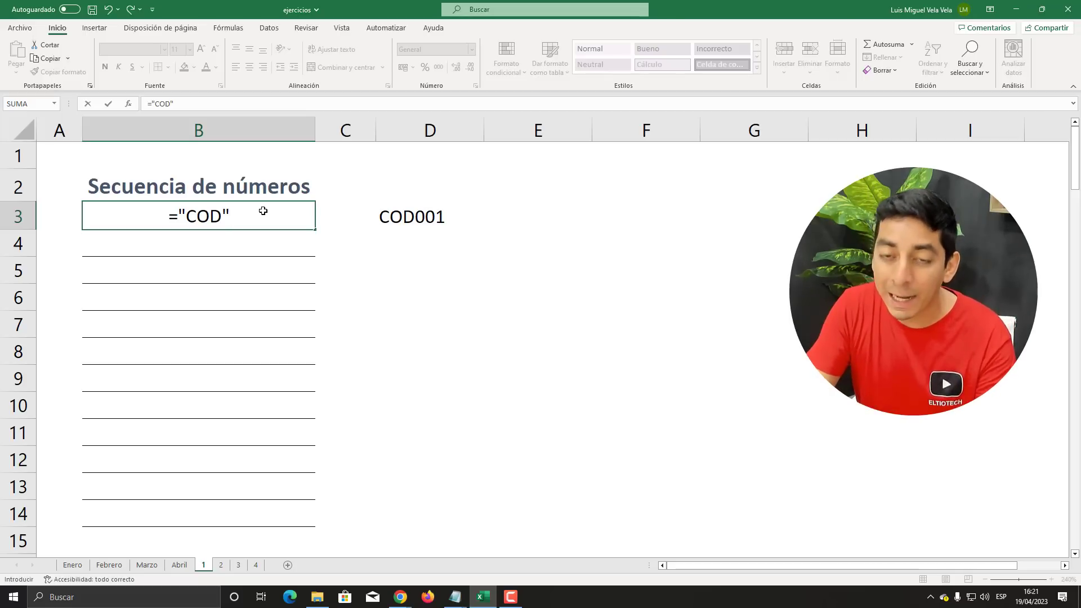
pyautogui.write('&')
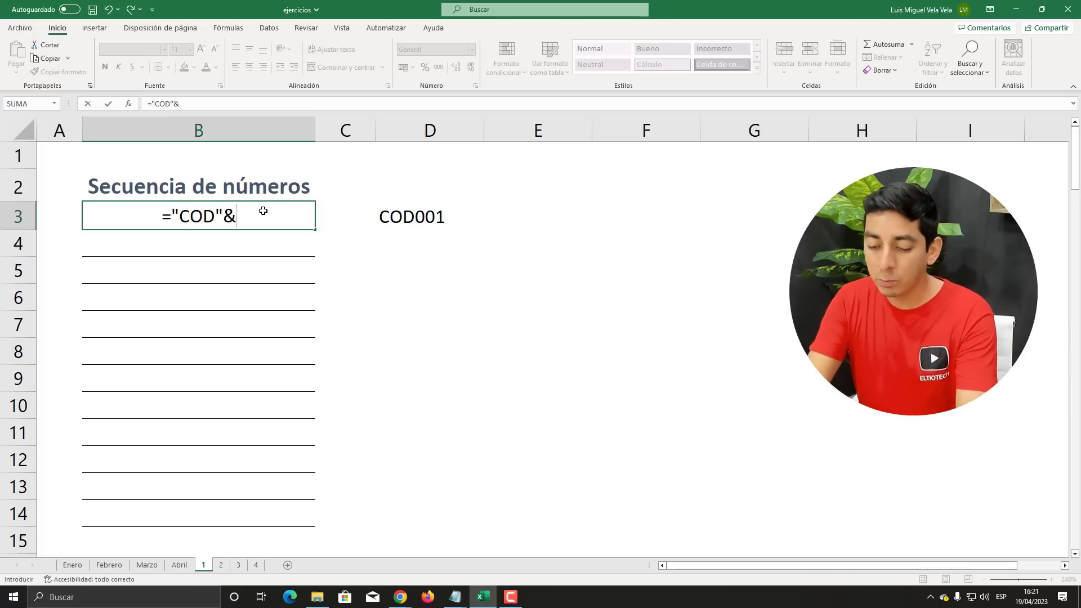
pyautogui.write('text')
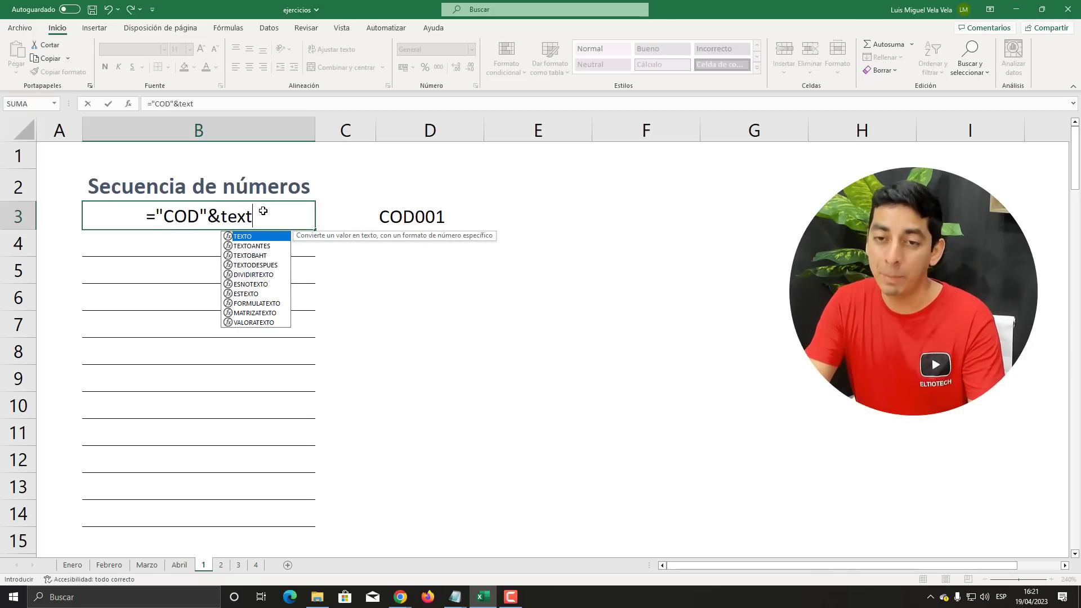
pyautogui.write('o(')
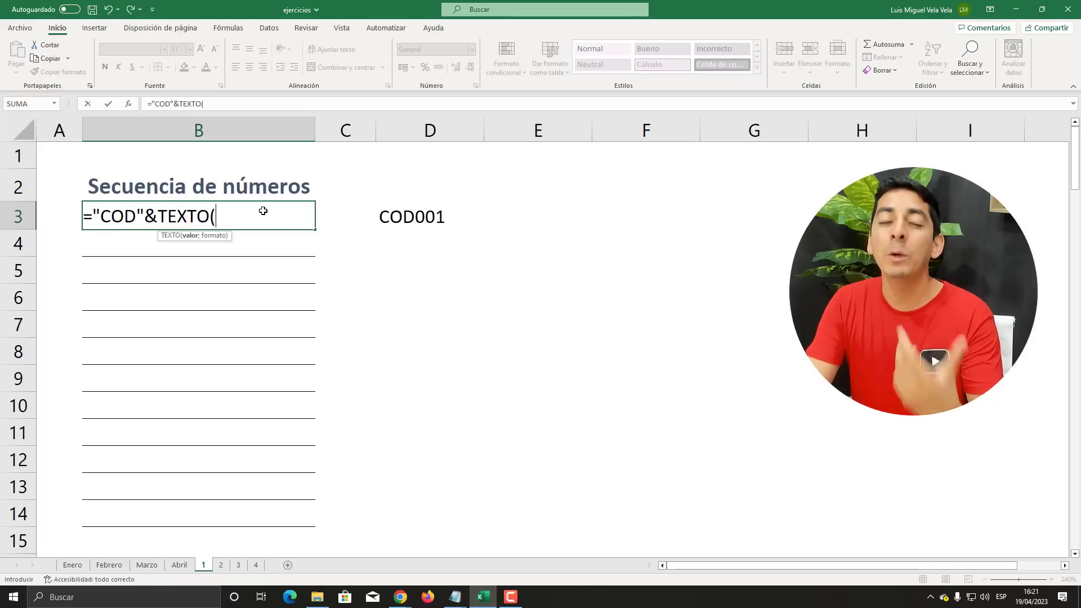
pyautogui.write('secuen')
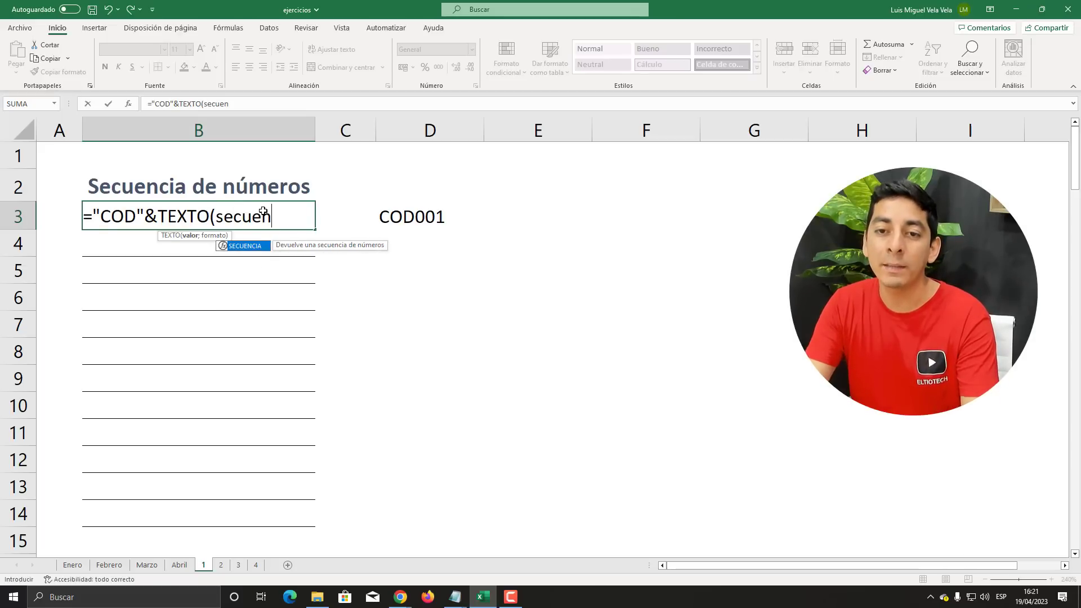
pyautogui.press('Tab')
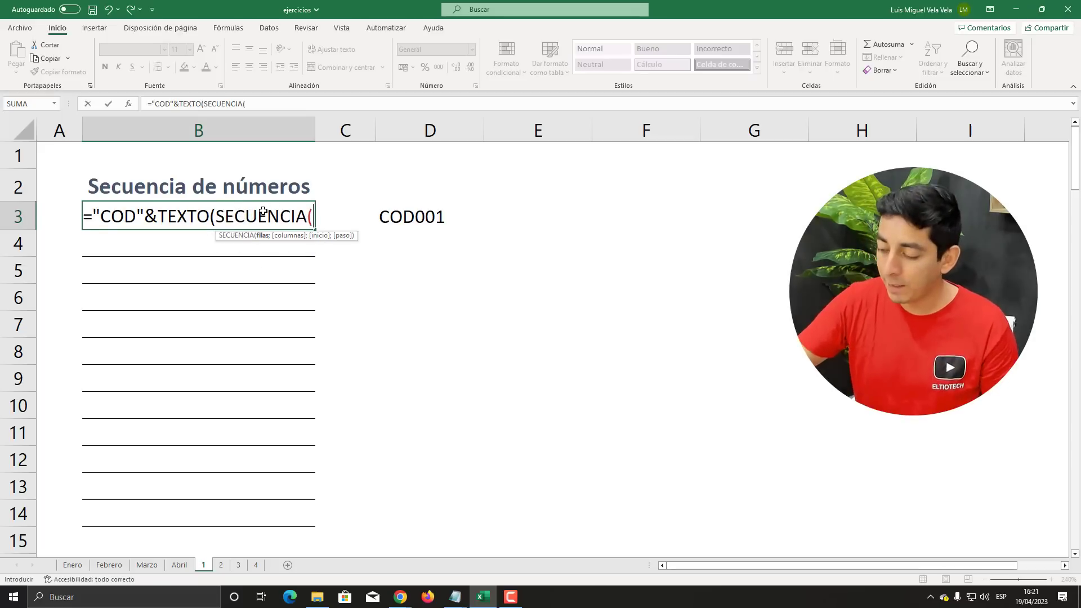
pyautogui.write('100)')
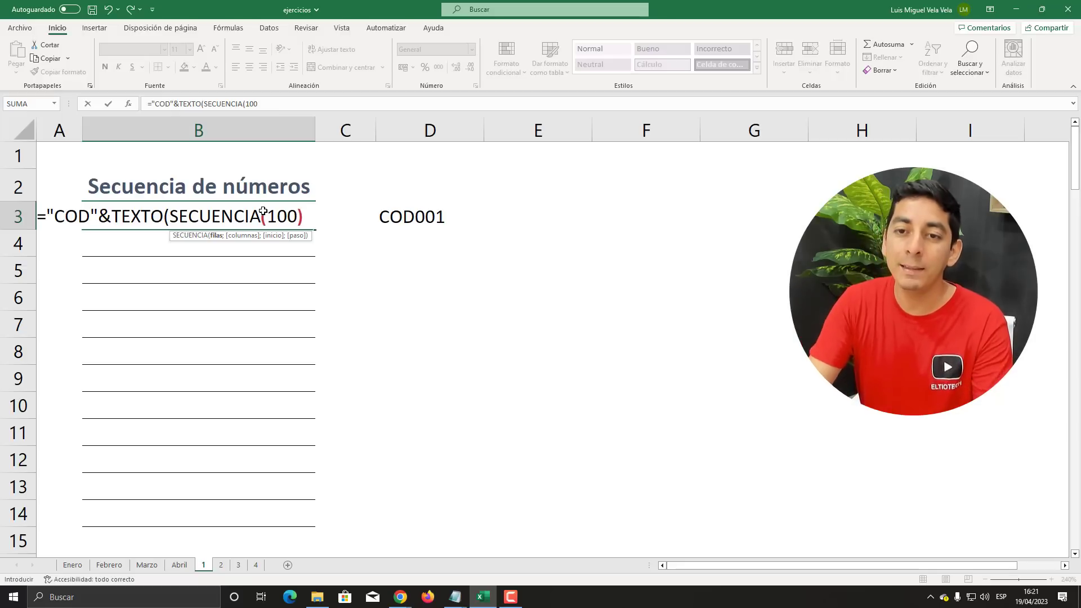
pyautogui.write(';')
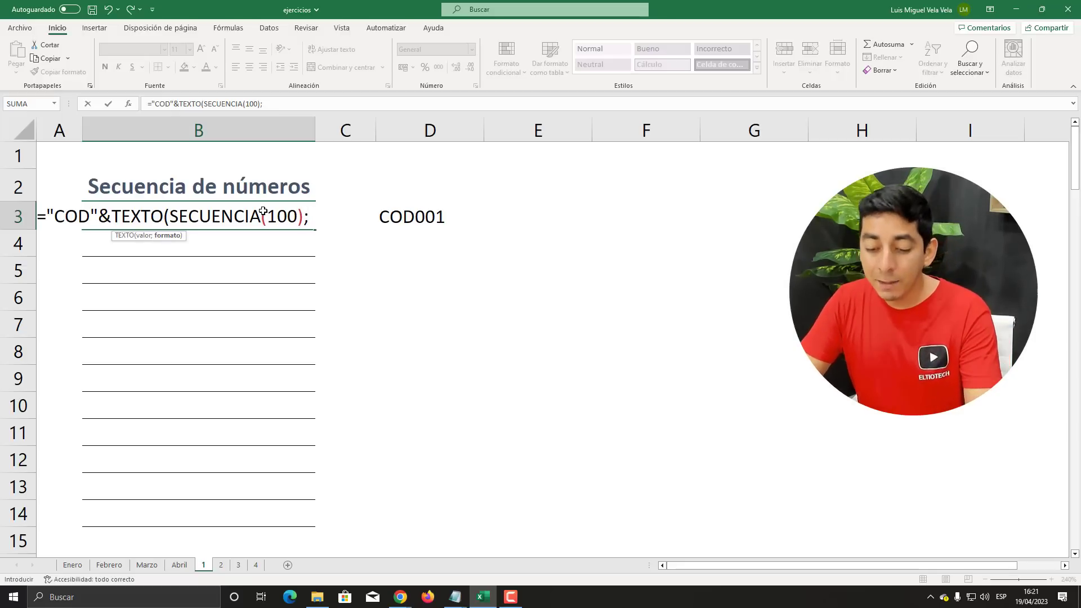
pyautogui.write('"')
pyautogui.write('0')
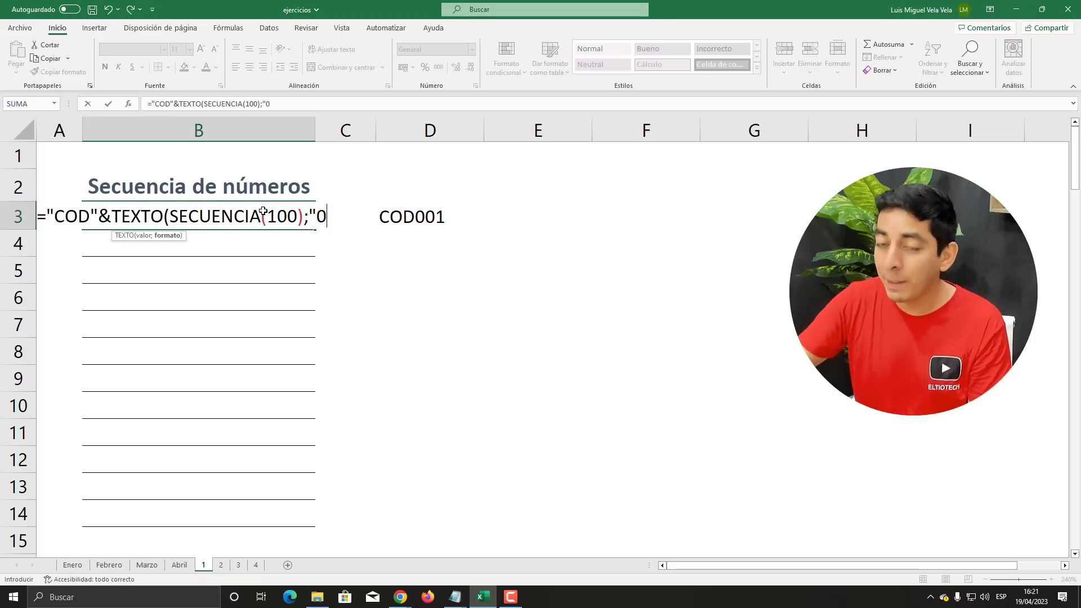
pyautogui.write('00')
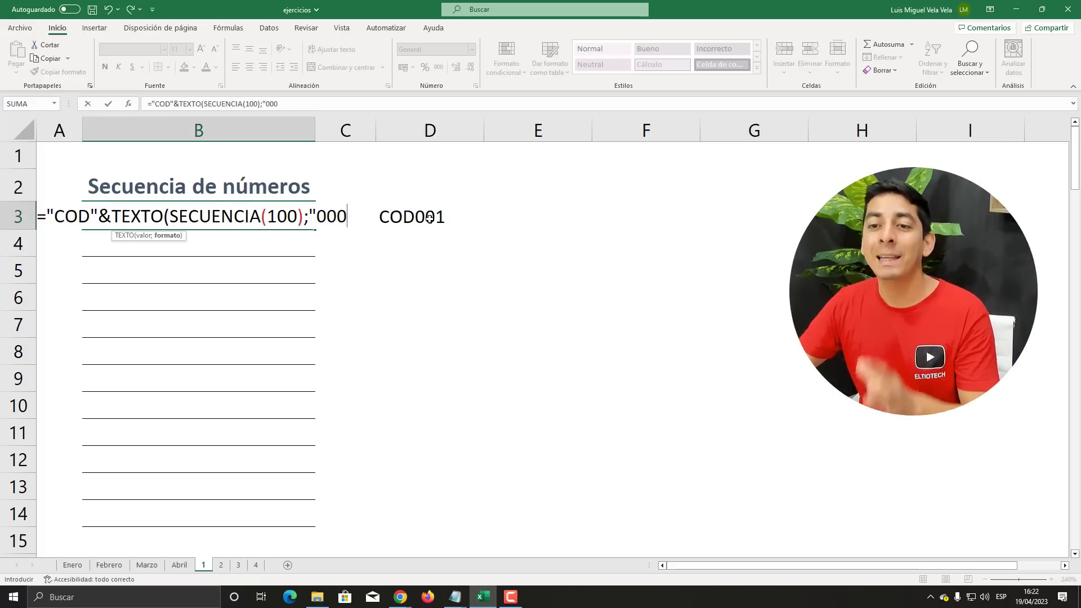
pyautogui.write('"')
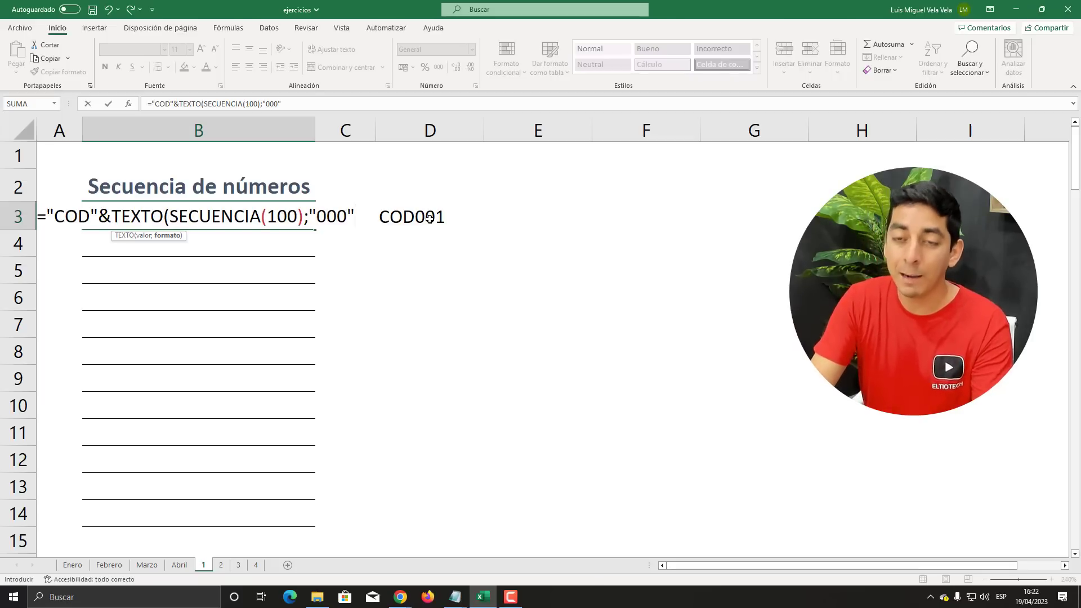
pyautogui.write(')')
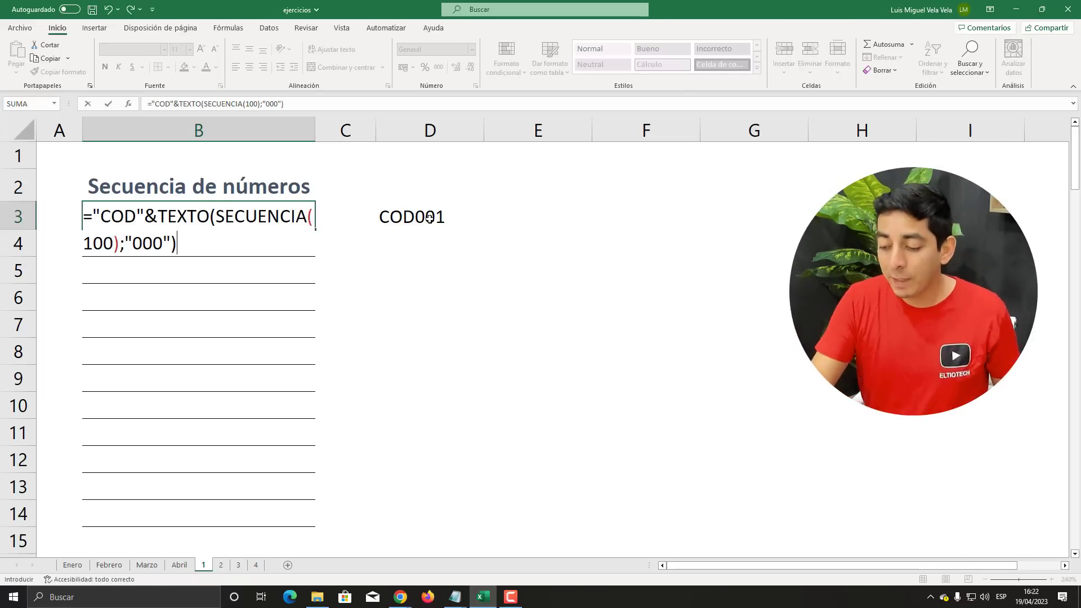
pyautogui.press('Return')
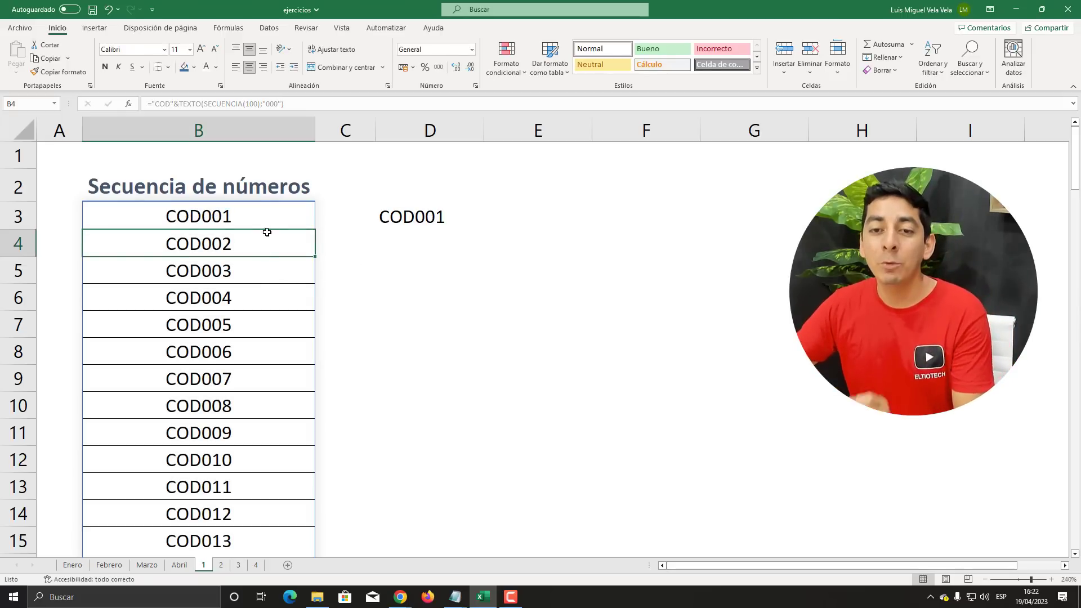
pyautogui.click(264, 225)
# On sheet 2, type dates 01/01/2023, 02/01/2023 and 03/01/2023 into B3:B5
pyautogui.scroll(-2, 241, 270)
pyautogui.scroll(2, 240, 270)
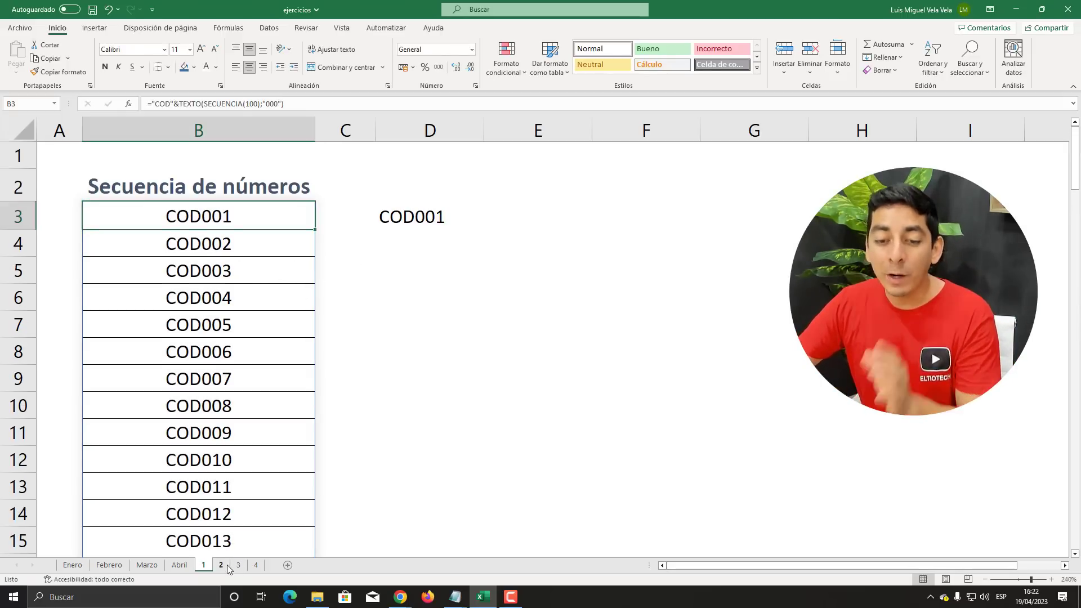
pyautogui.click(221, 565)
pyautogui.click(183, 225)
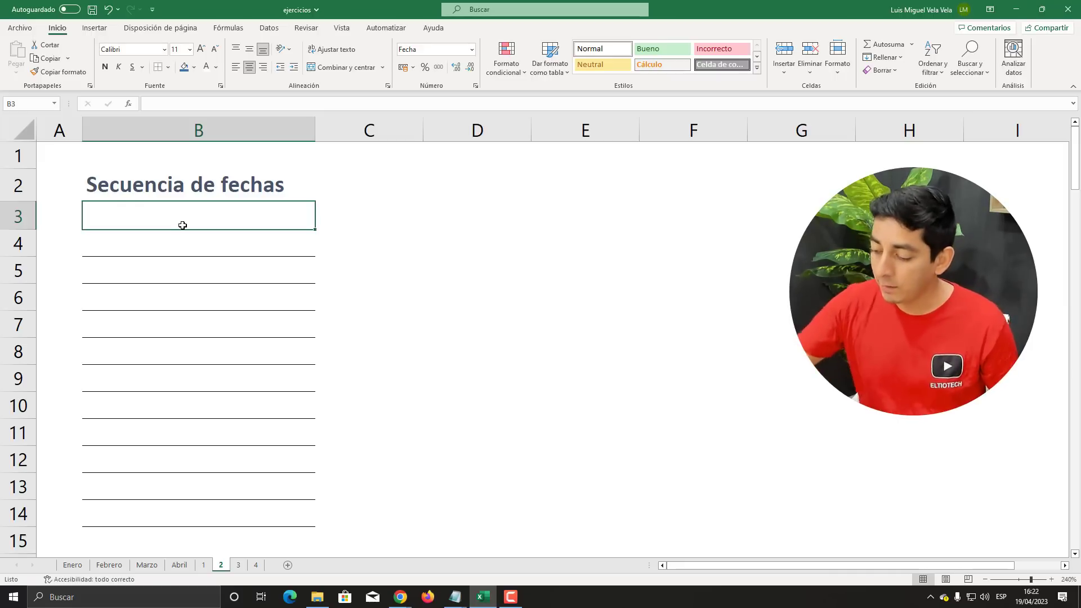
pyautogui.write('01/01/202')
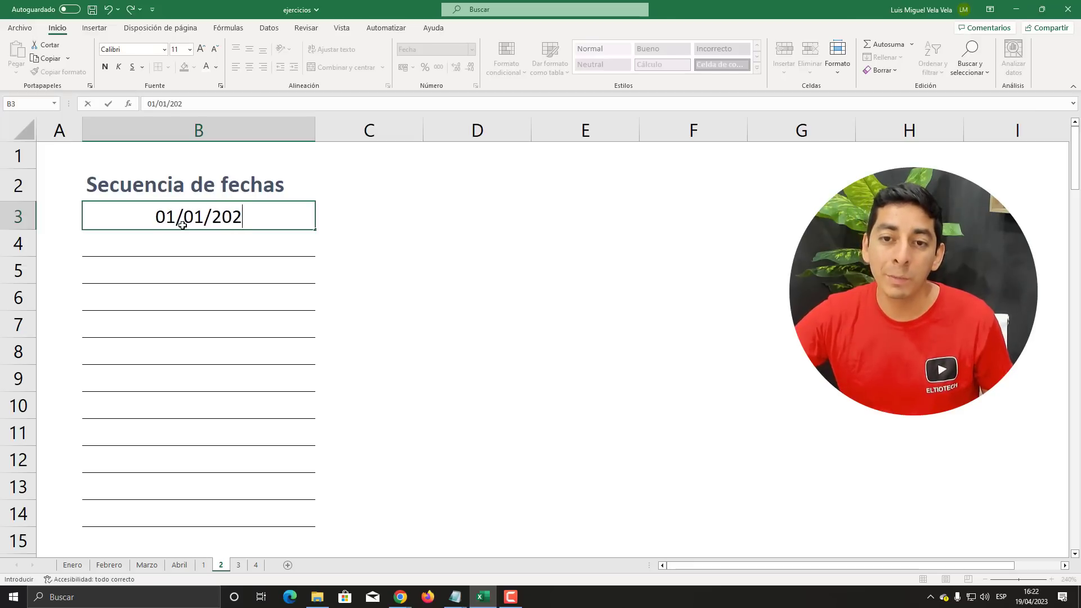
pyautogui.write('3')
pyautogui.press('Return')
pyautogui.write('01')
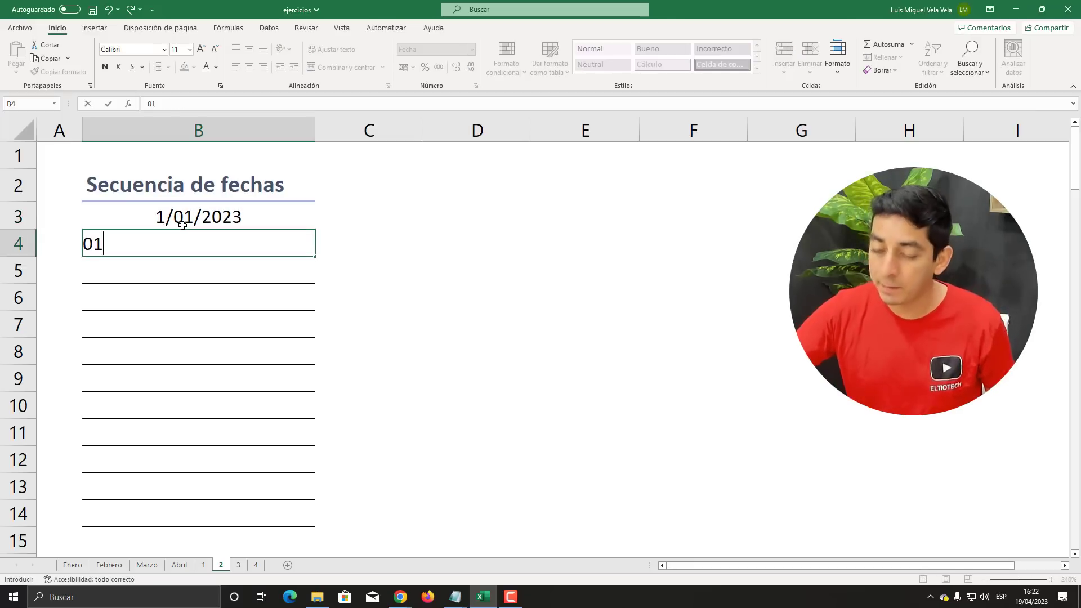
pyautogui.write('/')
pyautogui.press('BackSpace')
pyautogui.press('BackSpace')
pyautogui.write('2/')
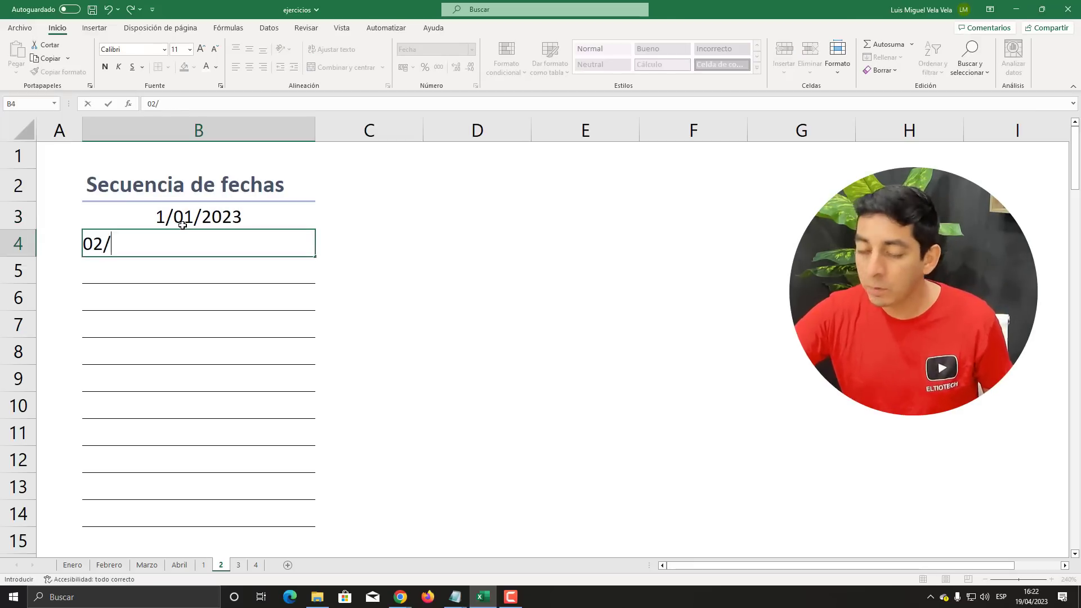
pyautogui.write('01/20')
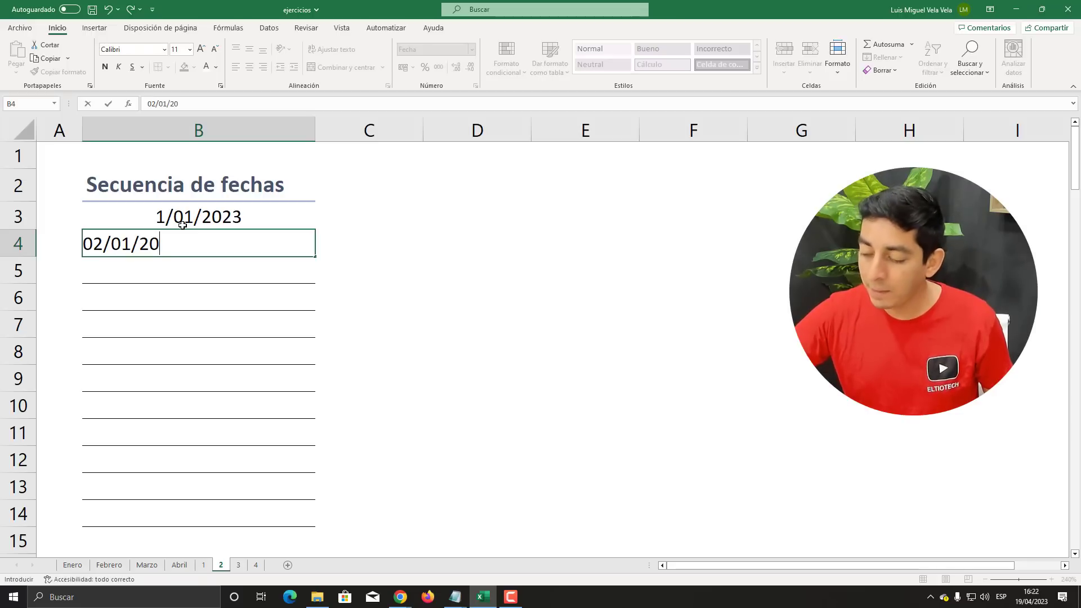
pyautogui.write('23')
pyautogui.press('Return')
pyautogui.write('03/')
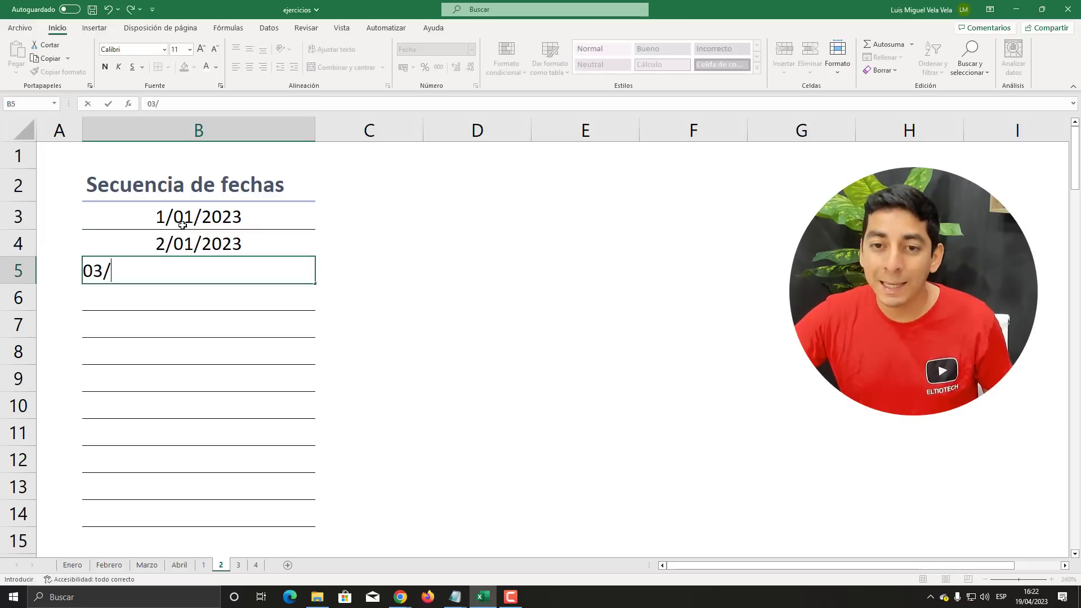
pyautogui.write('01/2')
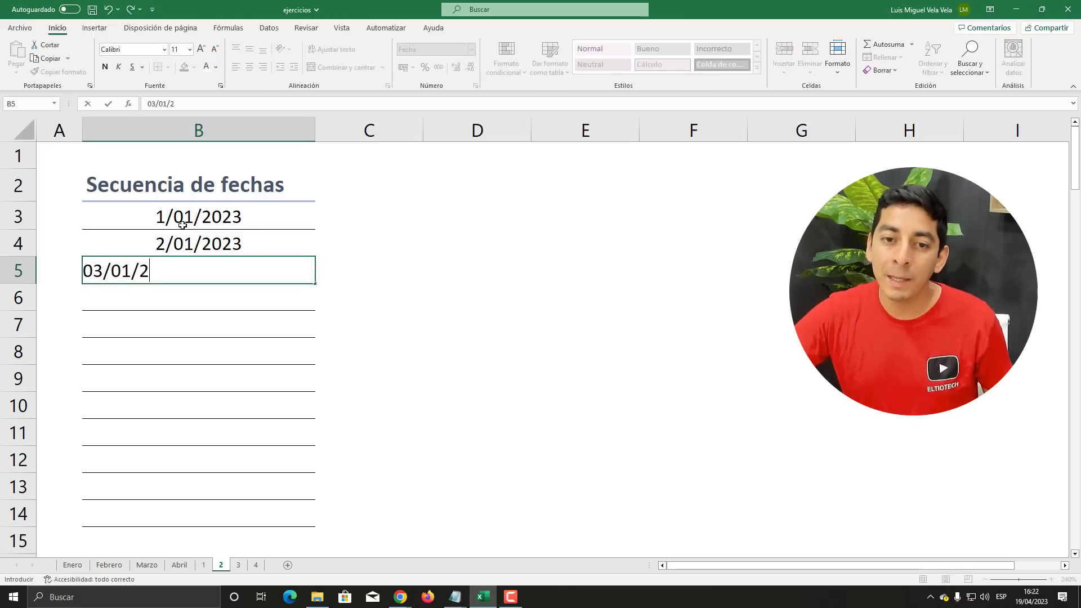
pyautogui.write('3')
pyautogui.press('Return')
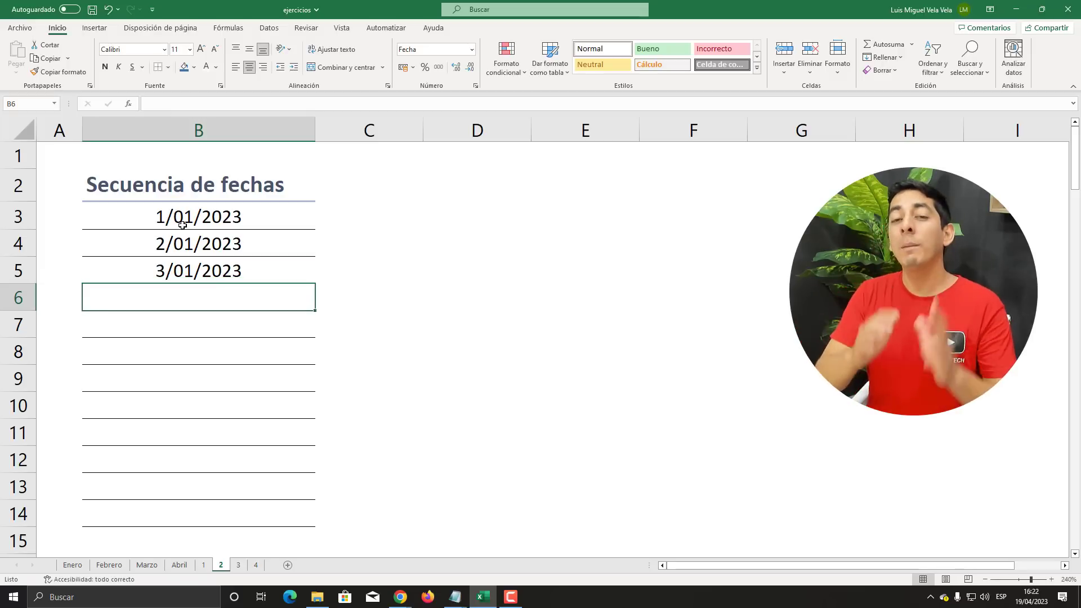
# Clear the typed dates from B3:B5 and reselect B3
pyautogui.click(186, 217)
pyautogui.hotkey('shift', 'Down')
pyautogui.hotkey('shift', 'Down')
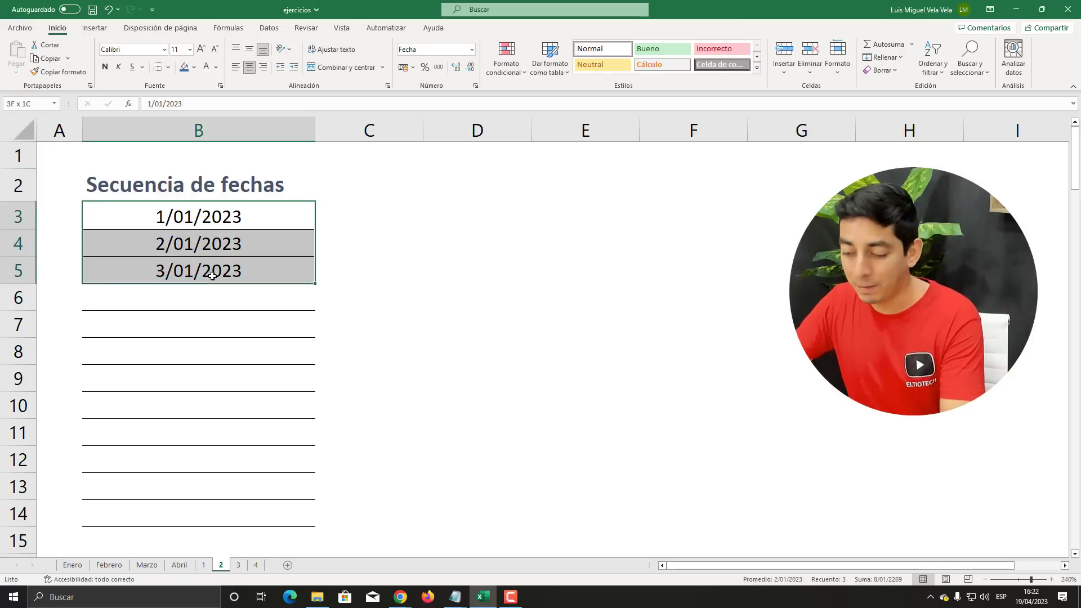
pyautogui.press('Delete')
pyautogui.click(213, 214)
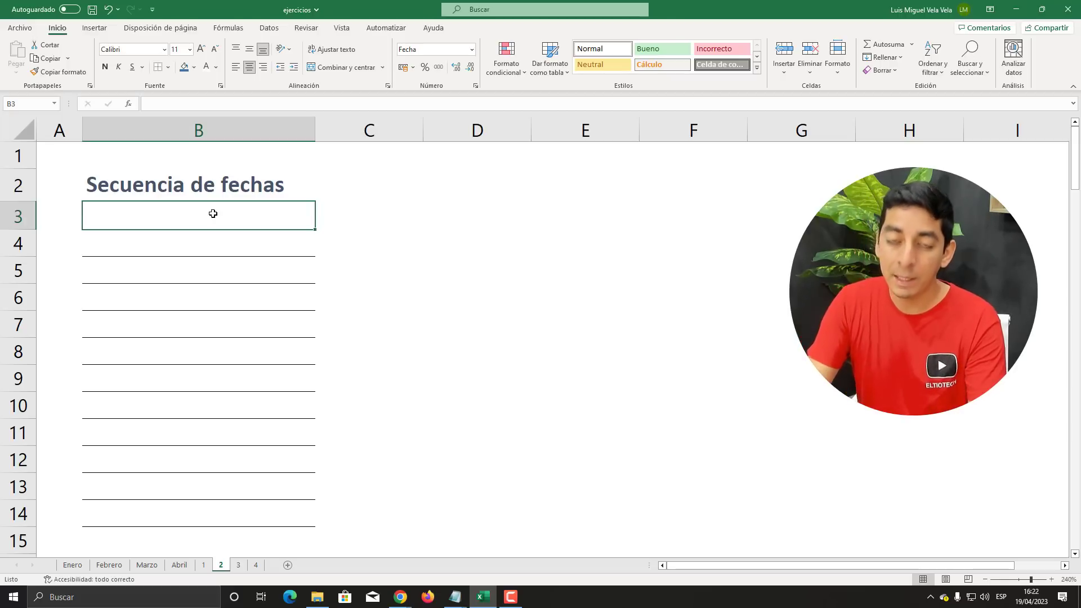
# Enter =SECUENCIA(28;;"01/01/2023") in B3 to generate 28 January dates
pyautogui.write('=')
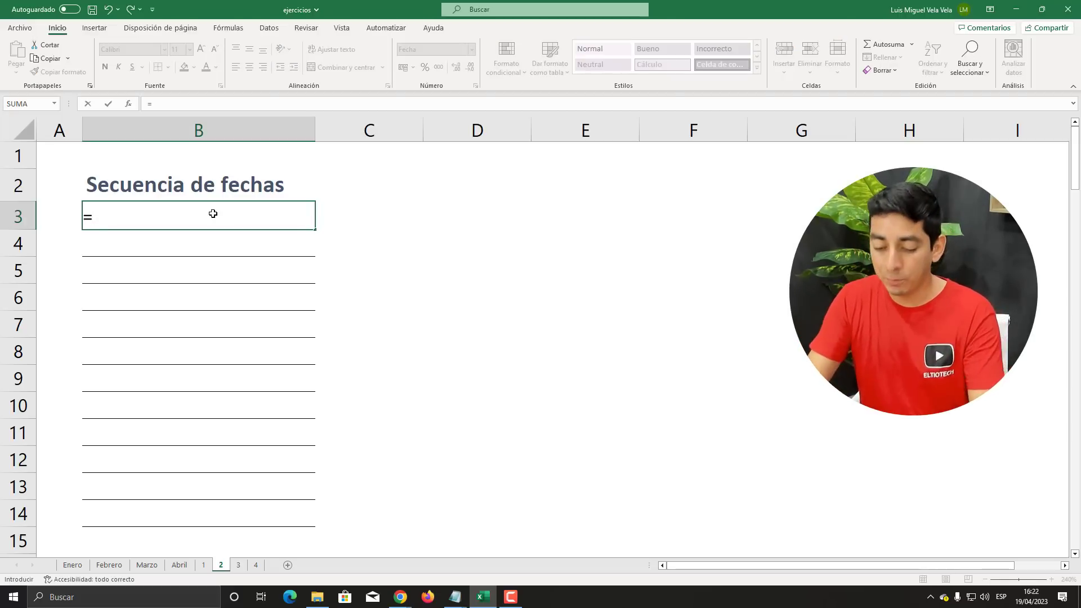
pyautogui.write('secuenci')
pyautogui.press('Tab')
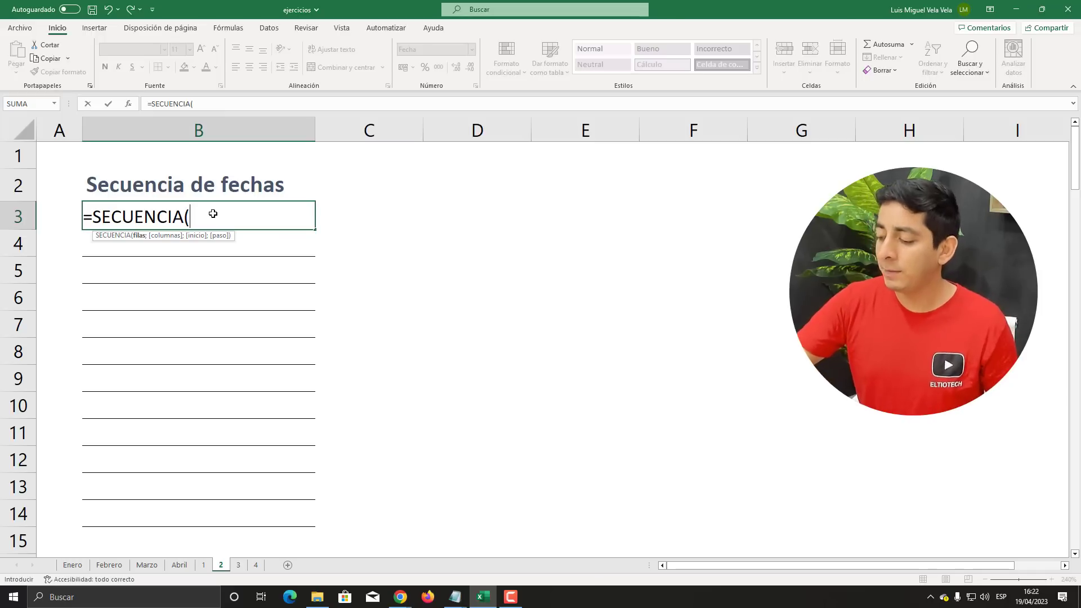
pyautogui.write('28')
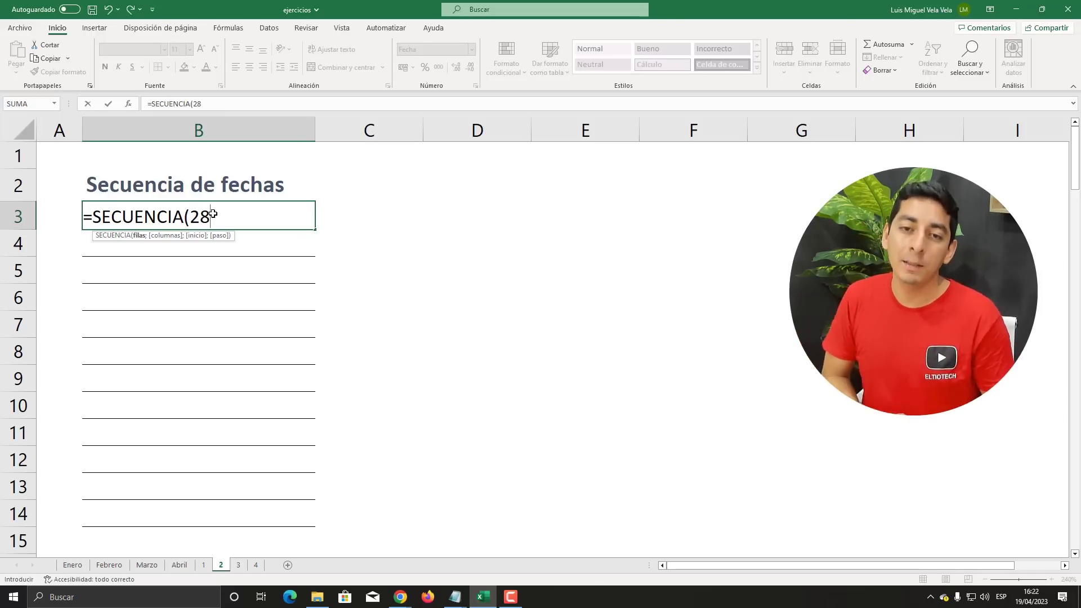
pyautogui.write(';;')
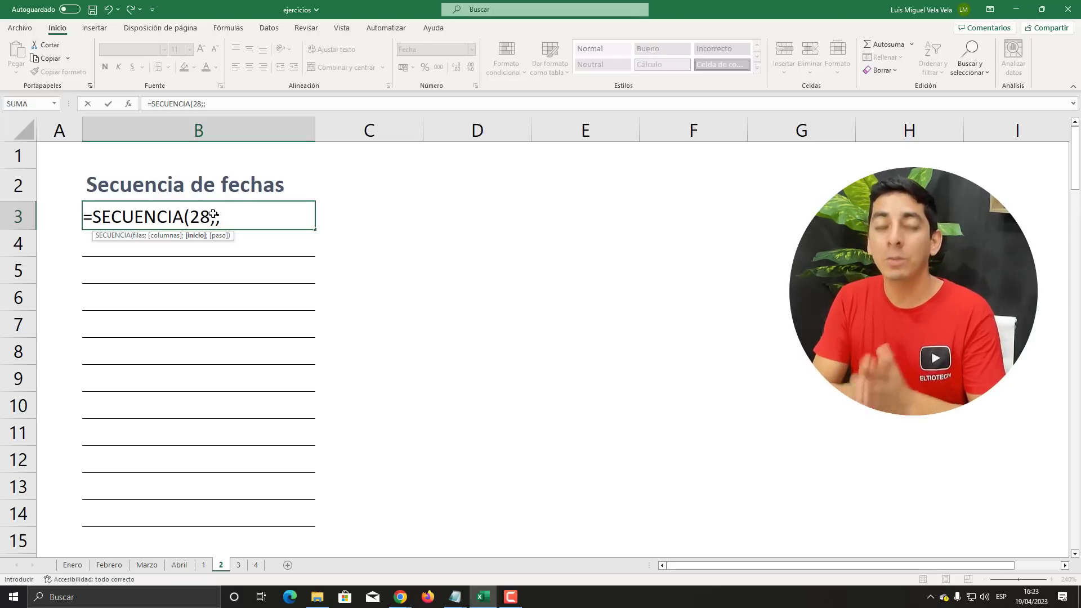
pyautogui.write('"')
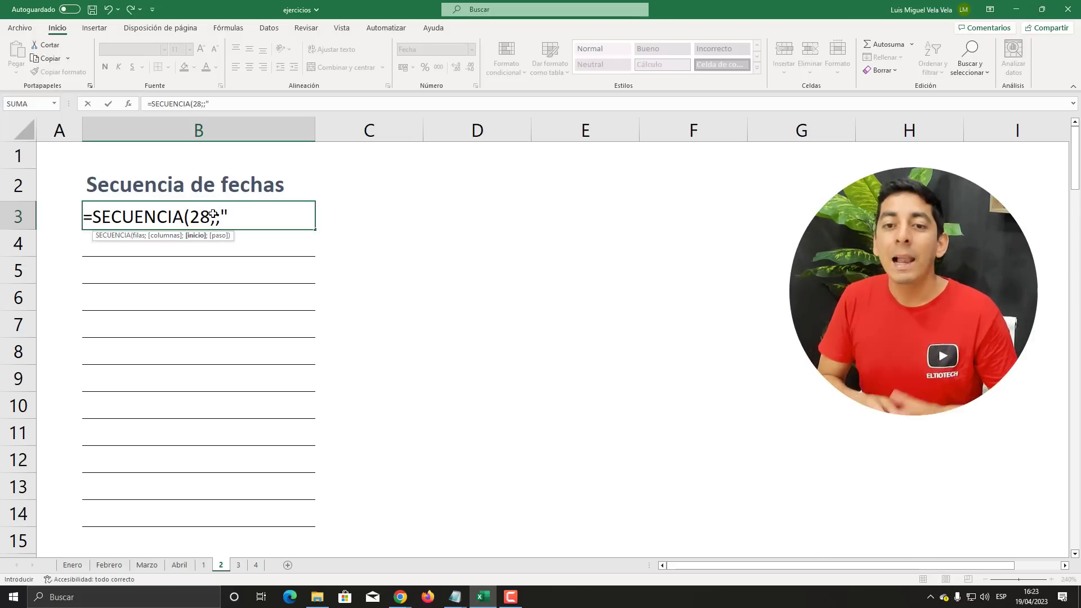
pyautogui.write('01/')
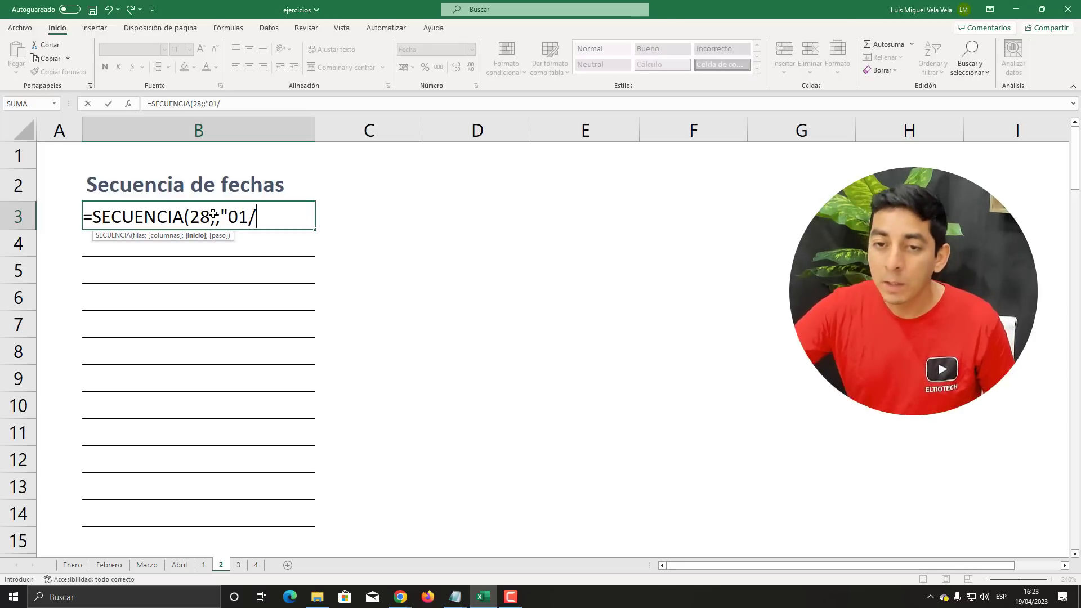
pyautogui.write('01/')
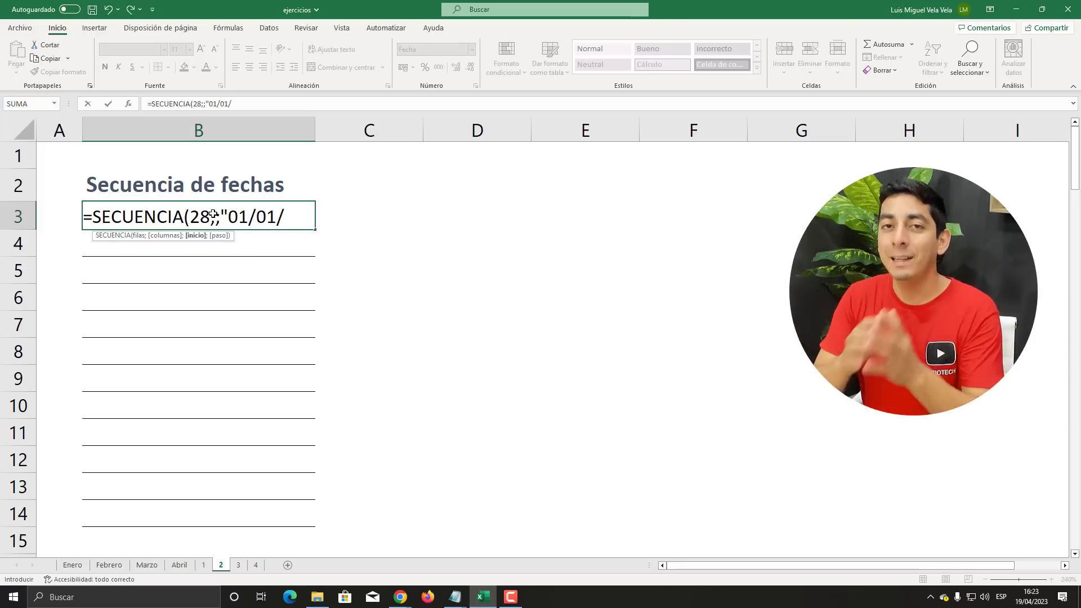
pyautogui.write('2023"')
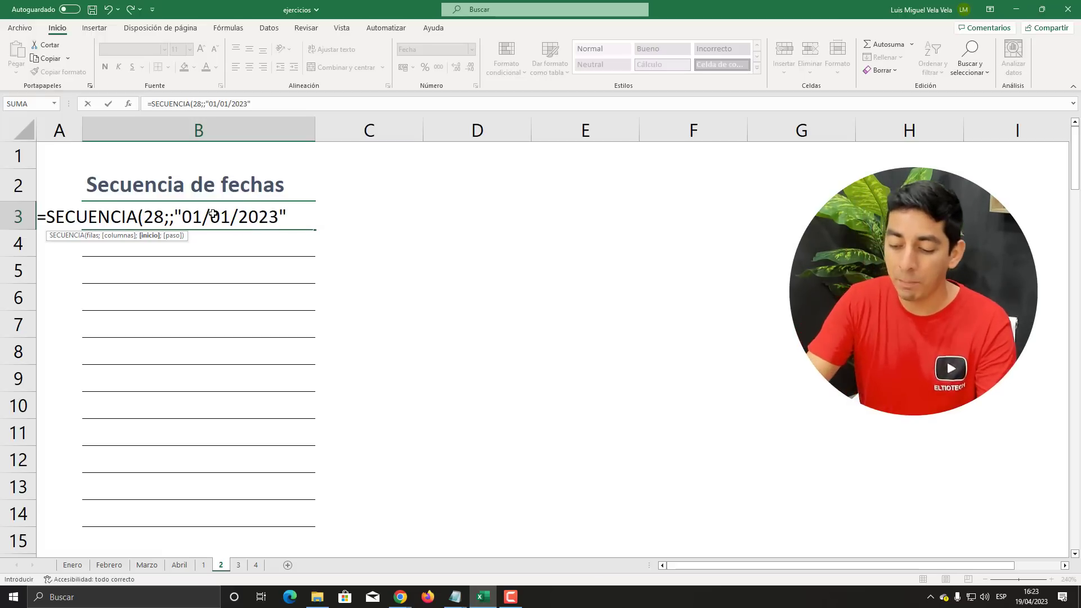
pyautogui.write(')')
pyautogui.press('Return')
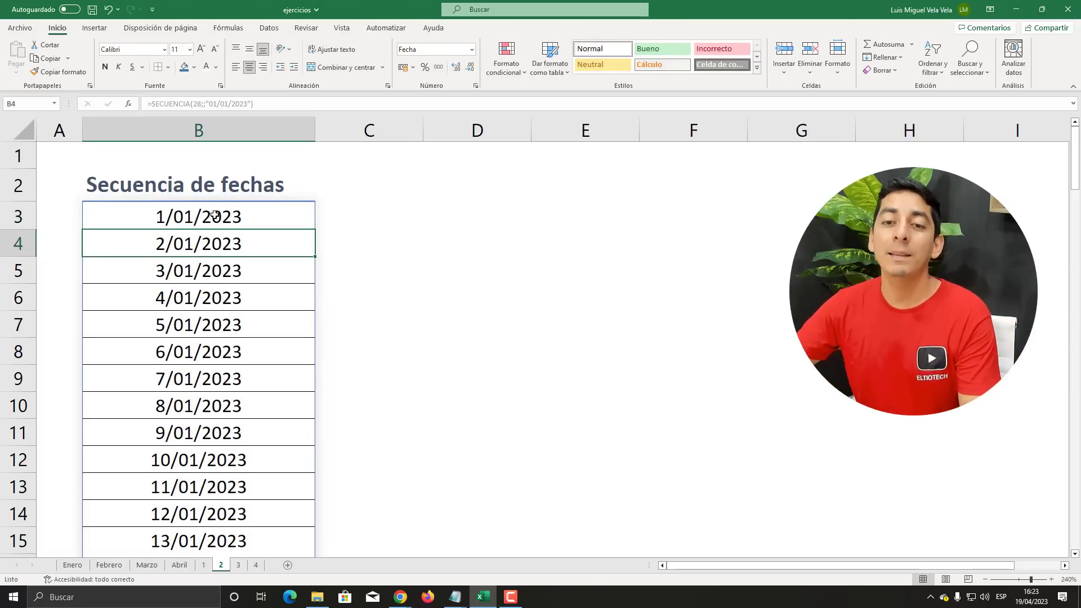
# Scroll through the dates and inspect the formula's 28 row argument without changing it
pyautogui.scroll(-12, 213, 213)
pyautogui.scroll(-2, 214, 214)
pyautogui.scroll(7, 214, 215)
pyautogui.scroll(7, 214, 215)
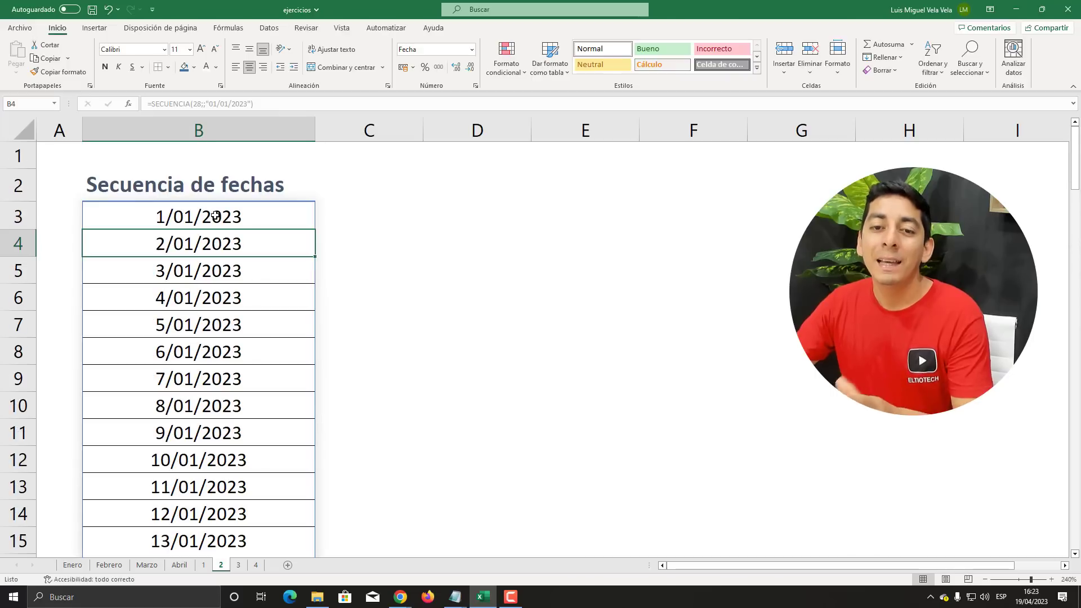
pyautogui.click(216, 217)
pyautogui.doubleClick(216, 216)
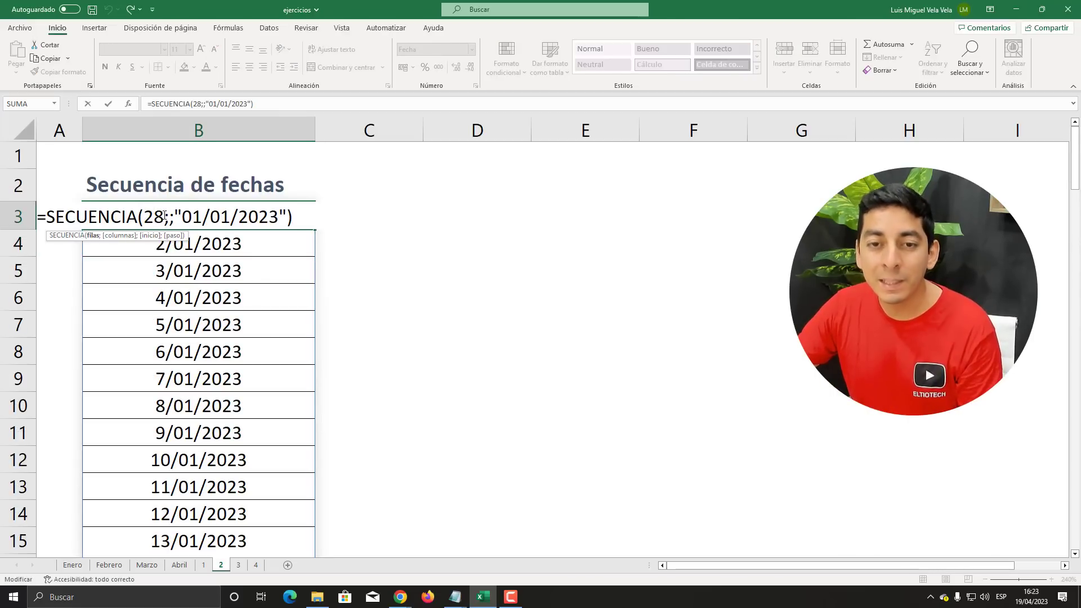
pyautogui.moveTo(165, 216); pyautogui.dragTo(146, 215)
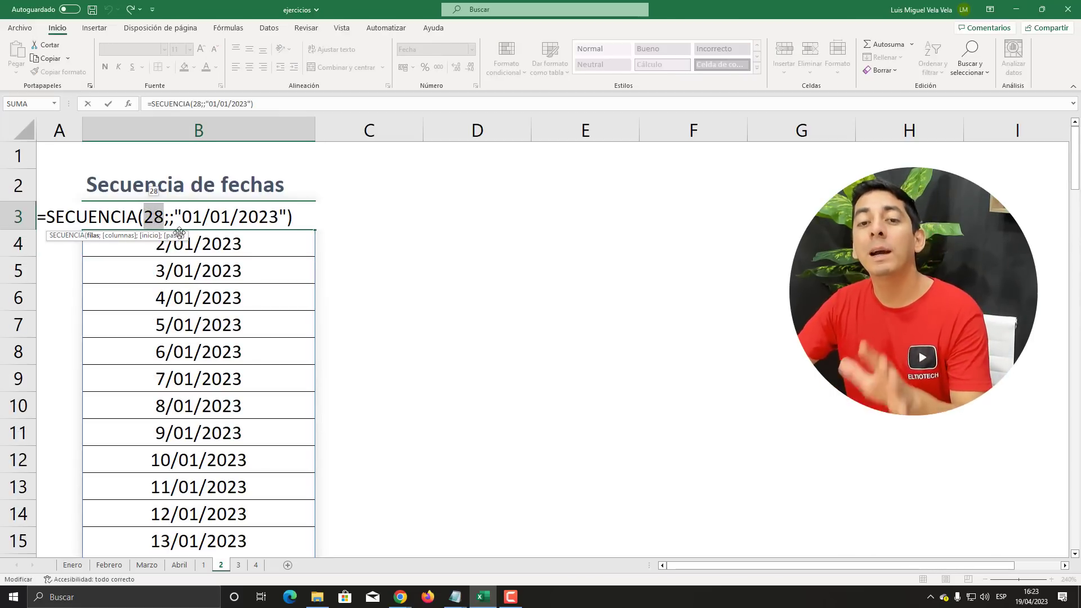
pyautogui.press('Escape')
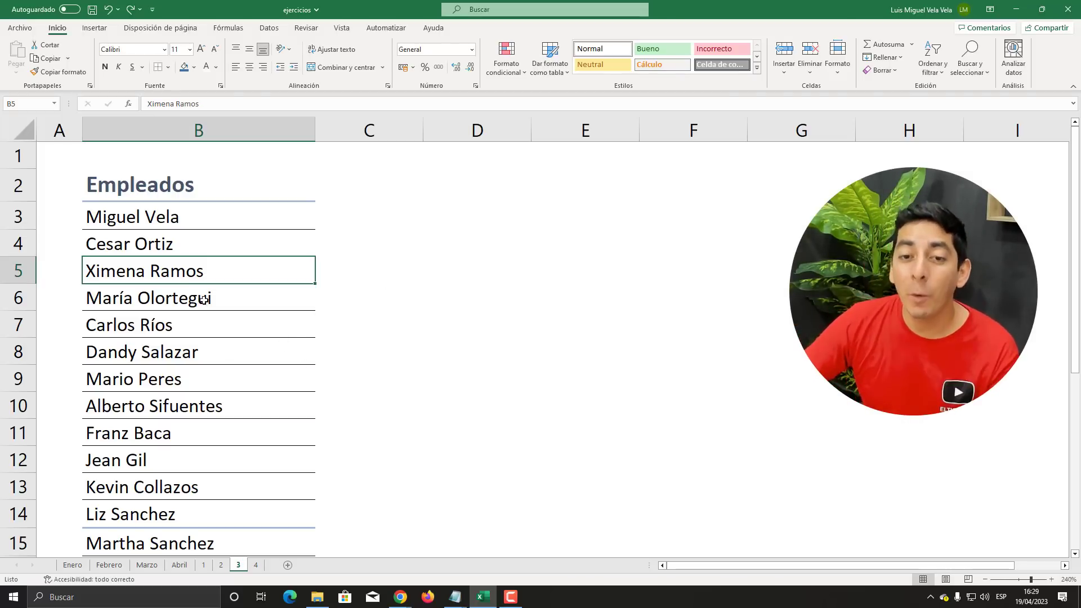
# Try a blue fill on the duplicate employee name cells B5 and B17, then undo it
pyautogui.scroll(-2, 178, 343)
pyautogui.scroll(1, 177, 346)
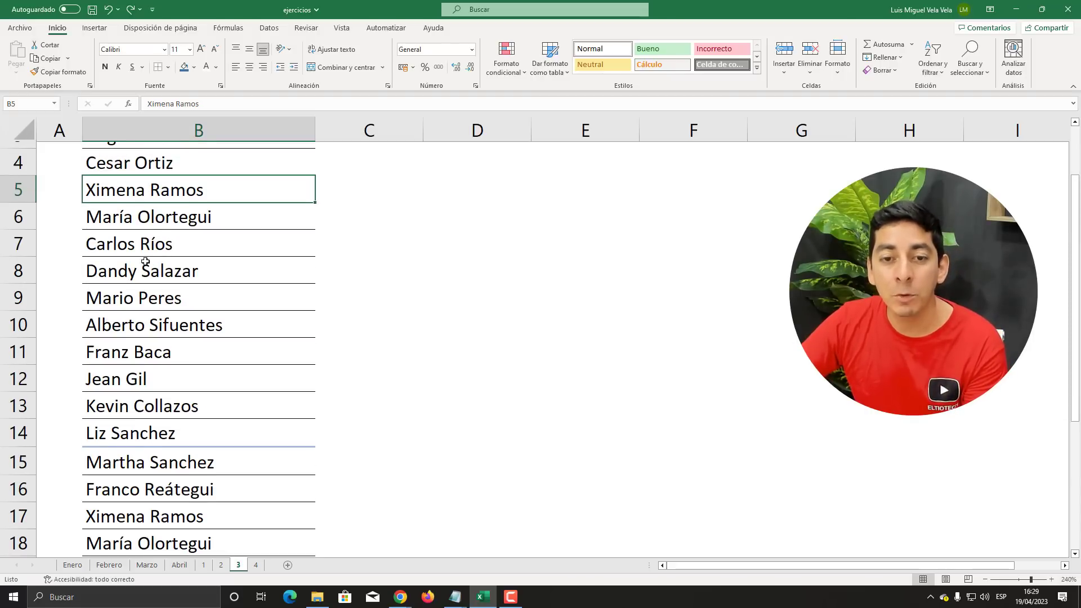
pyautogui.scroll(-1, 183, 409)
pyautogui.click(167, 432)
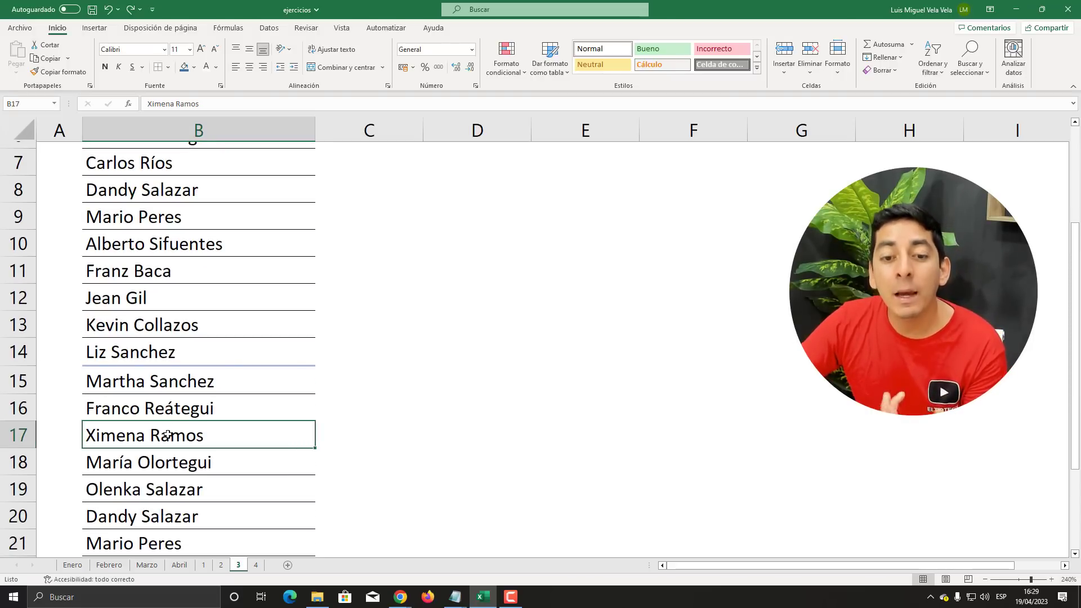
pyautogui.scroll(2, 169, 434)
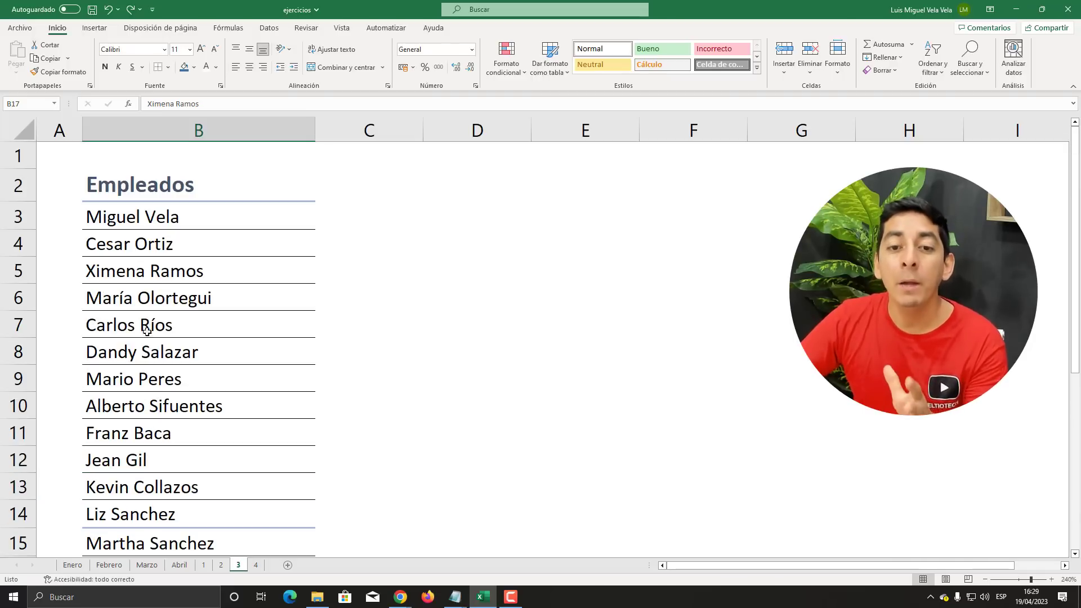
pyautogui.click(141, 274)
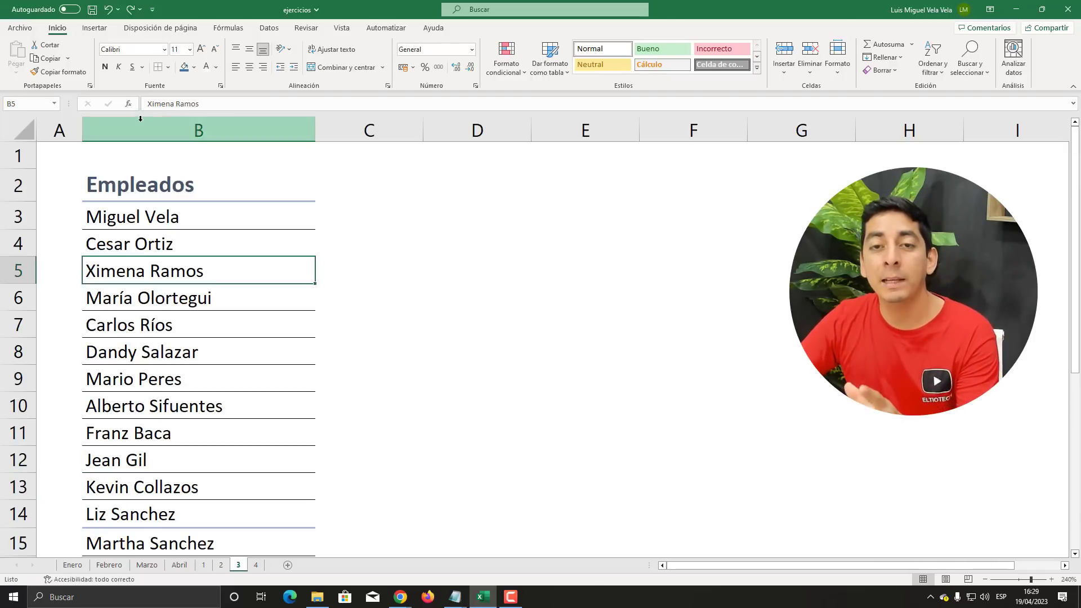
pyautogui.click(182, 72)
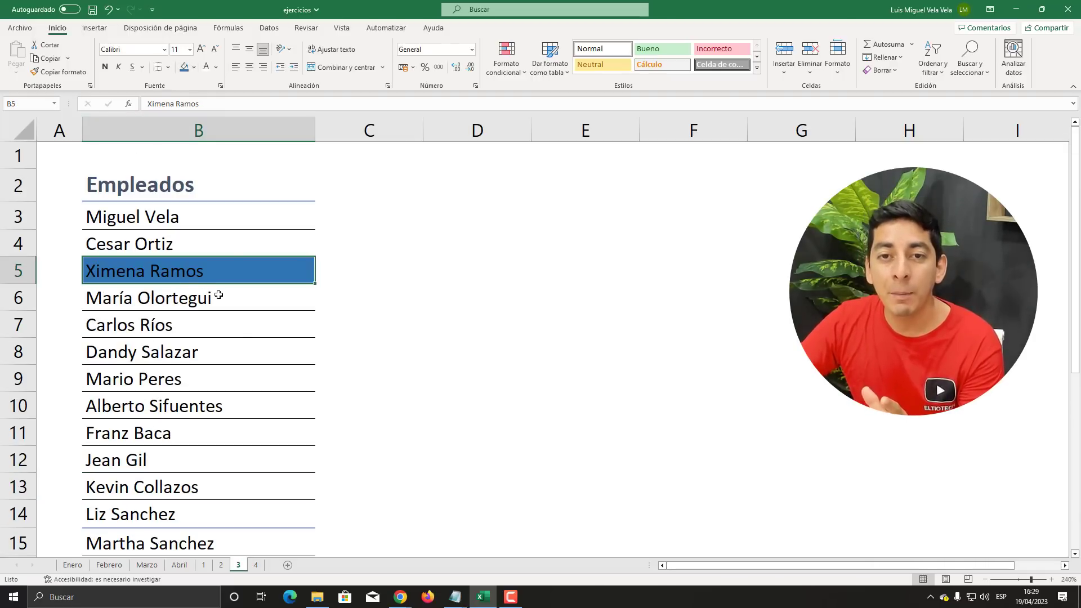
pyautogui.scroll(-2, 225, 309)
pyautogui.scroll(-1, 231, 336)
pyautogui.click(214, 354)
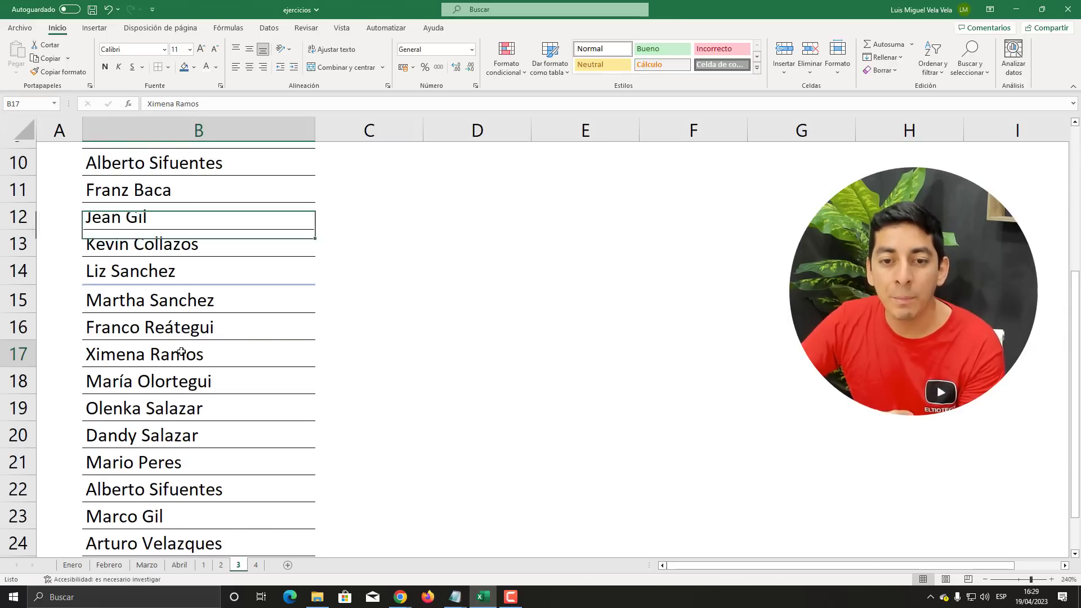
pyautogui.scroll(2, 220, 350)
pyautogui.click(183, 68)
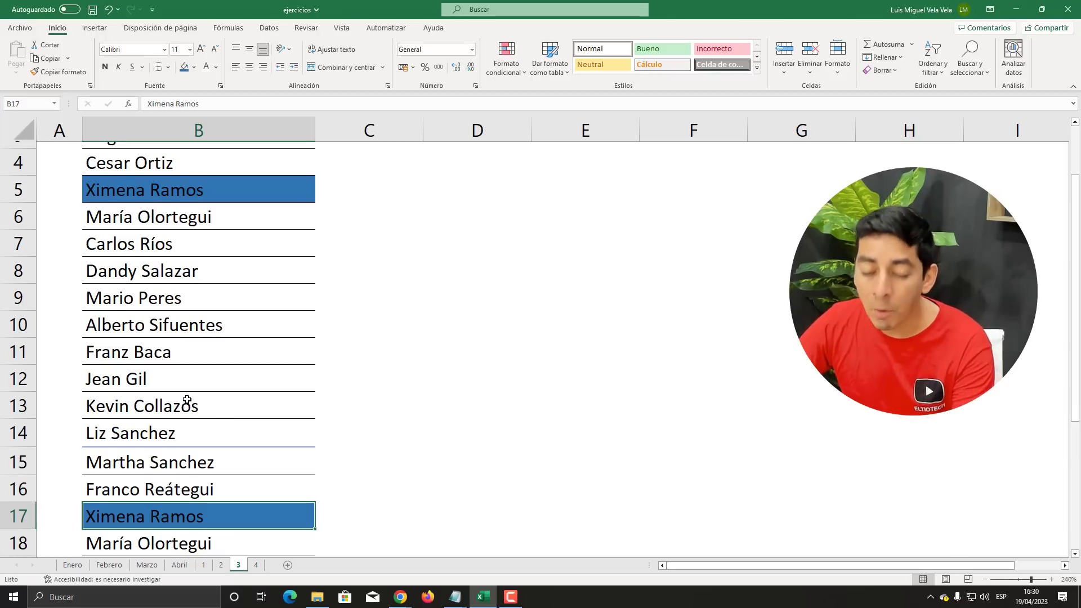
pyautogui.hotkey('ctrl', 'z')
pyautogui.hotkey('ctrl', 'z')
# Select the employee names in B3:B26
pyautogui.scroll(1, 193, 401)
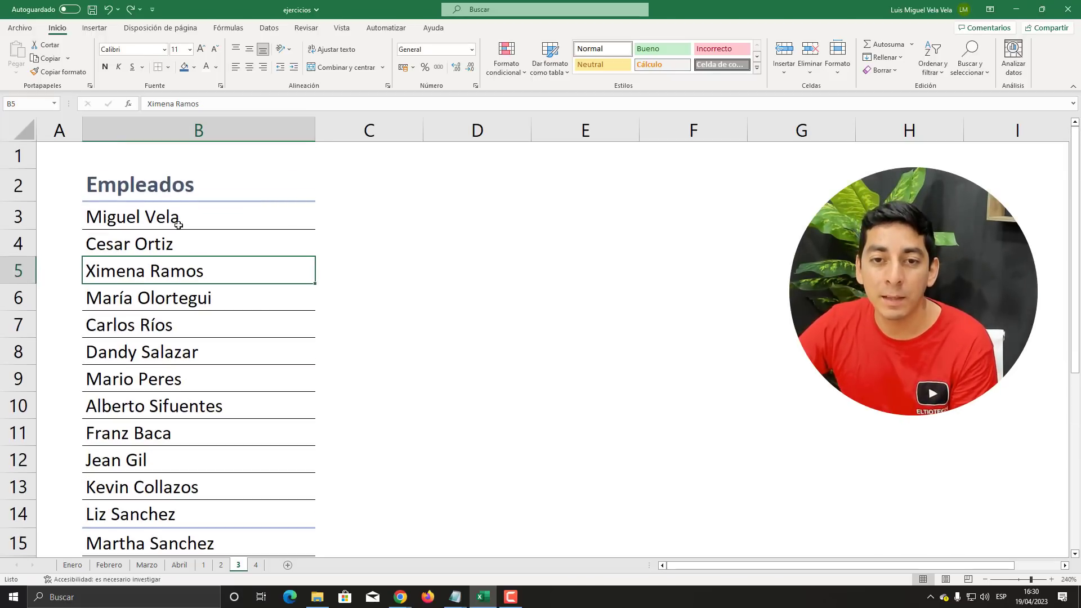
pyautogui.moveTo(178, 225); pyautogui.dragTo(167, 605)
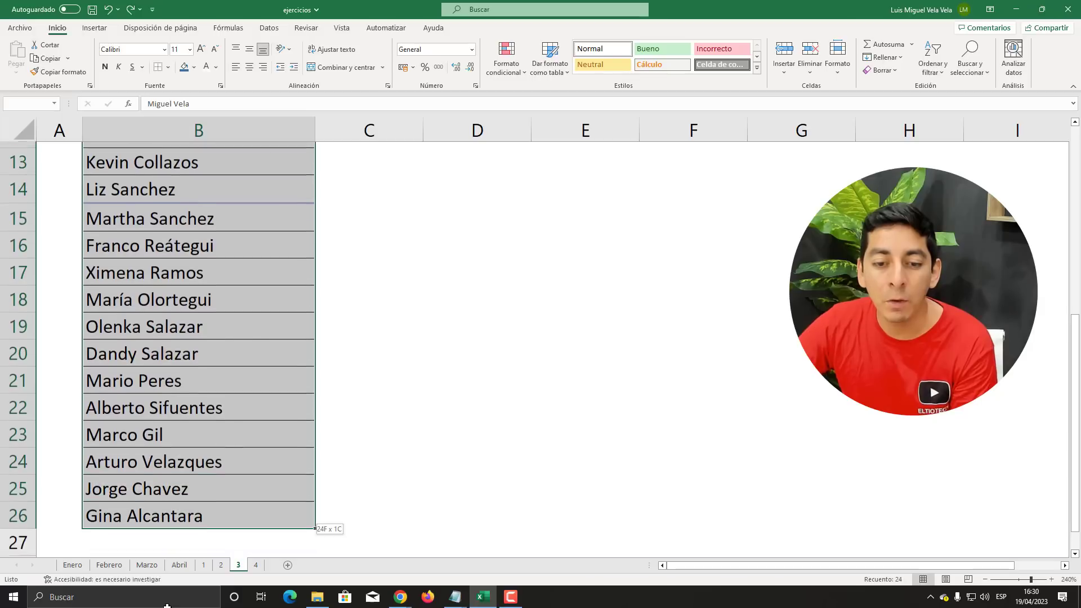
pyautogui.moveTo(167, 605); pyautogui.dragTo(167, 597)
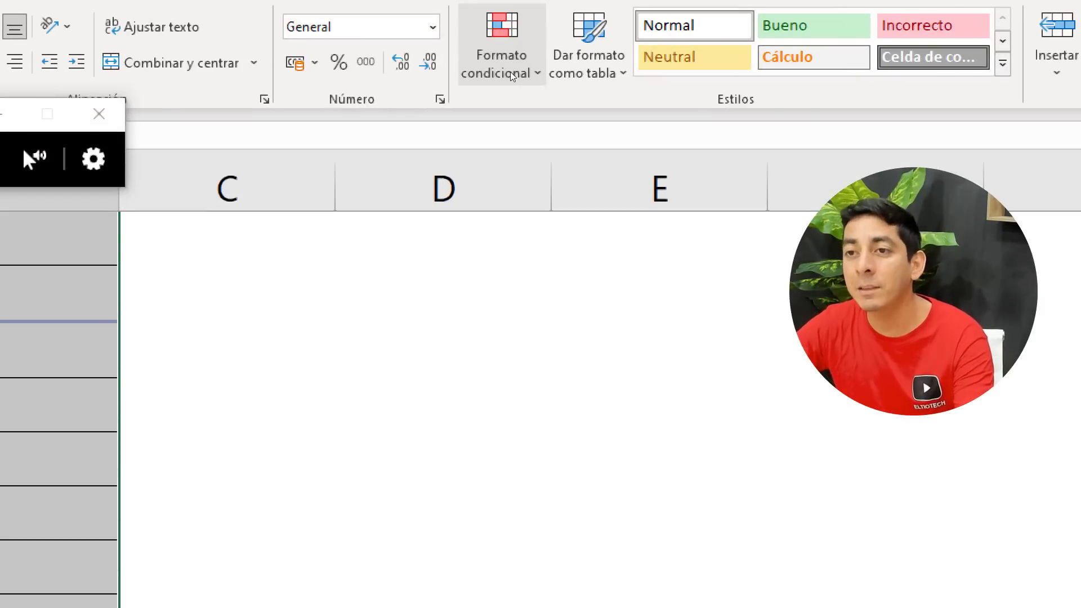
# Highlight duplicate Empleados names with Valores duplicados in light red fill with dark red text
pyautogui.click(510, 72)
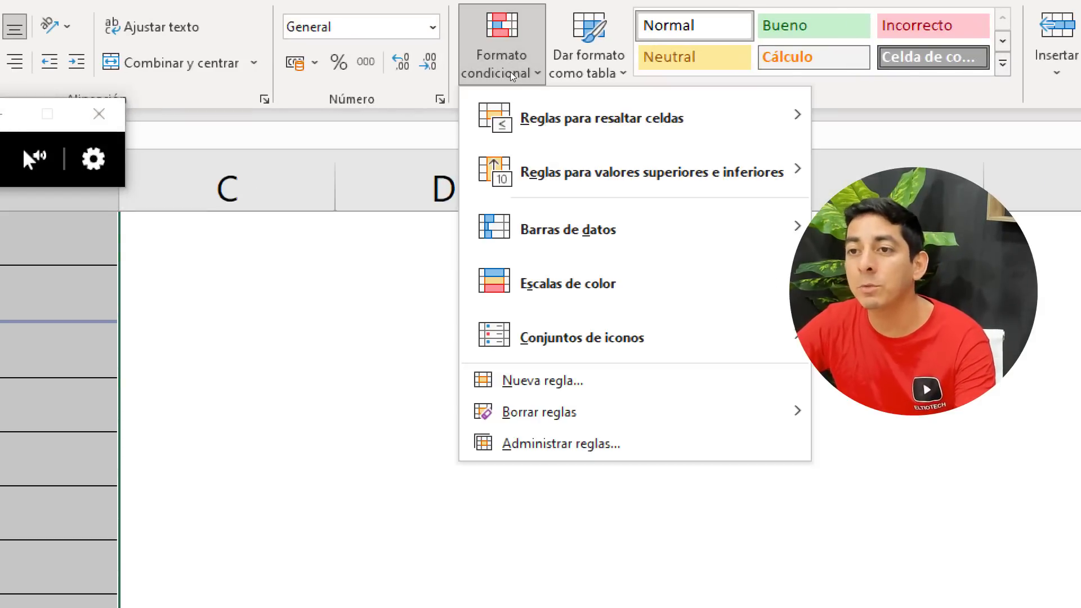
pyautogui.moveTo(557, 95)
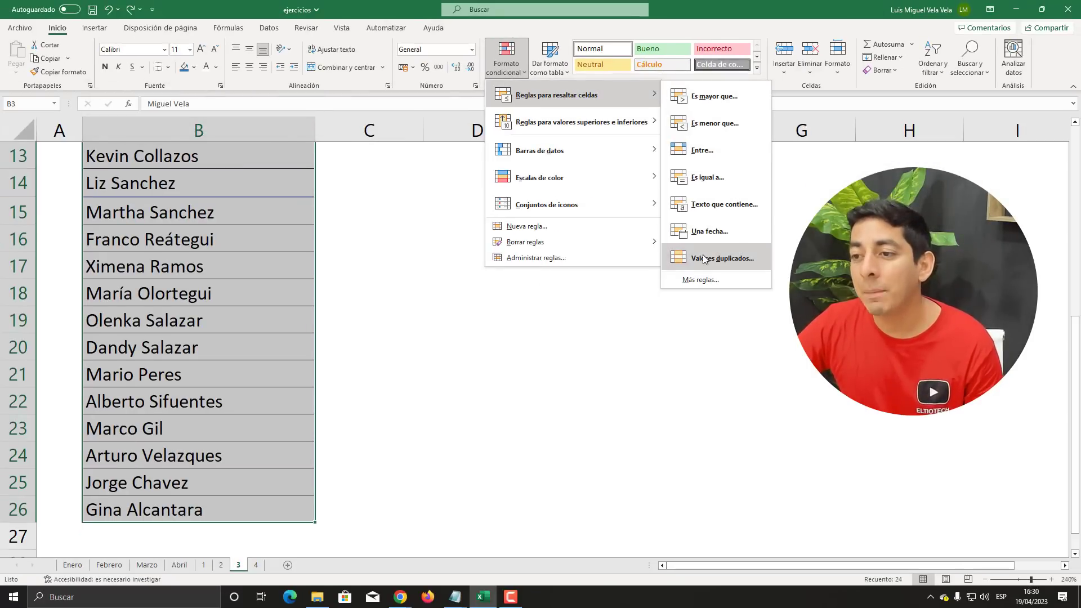
pyautogui.click(723, 258)
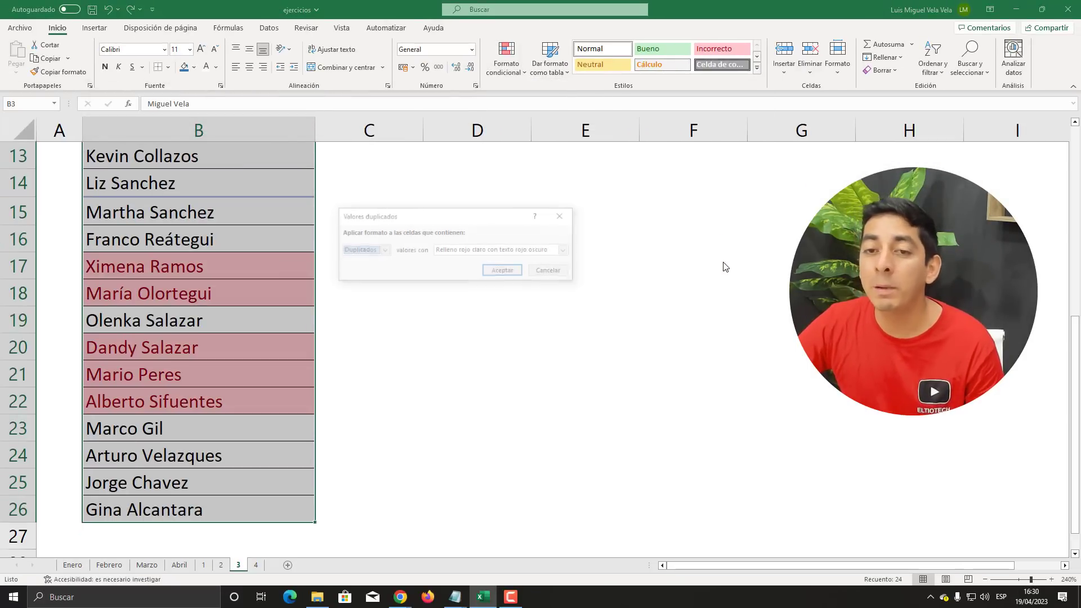
pyautogui.click(597, 233)
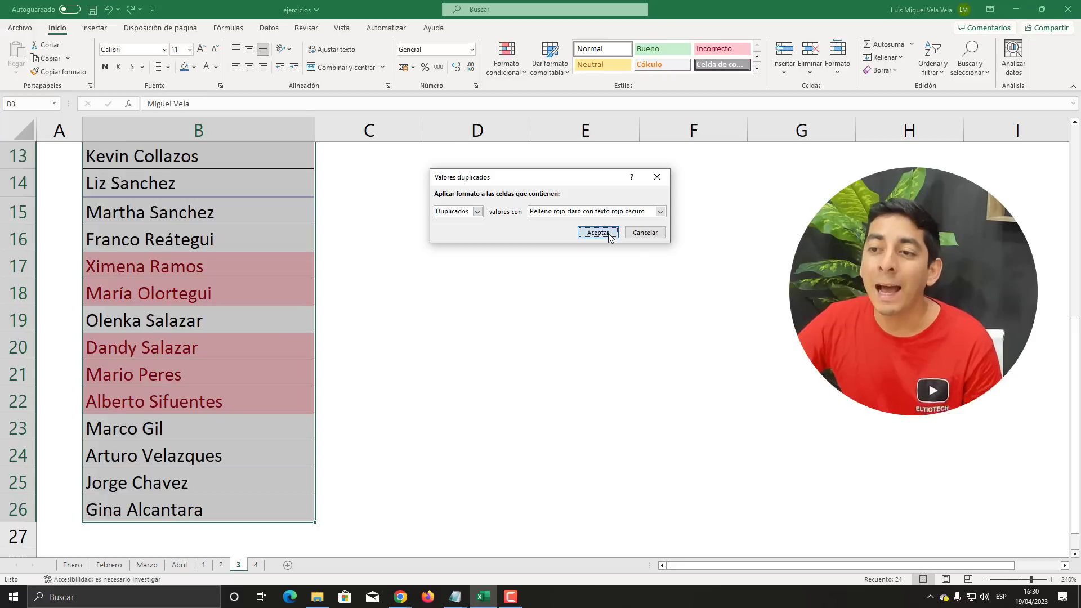
pyautogui.click(236, 347)
# Check the highlighted duplicate employee names from B5 down to the repeat in B18
pyautogui.scroll(2, 214, 361)
pyautogui.scroll(1, 210, 366)
pyautogui.scroll(1, 229, 357)
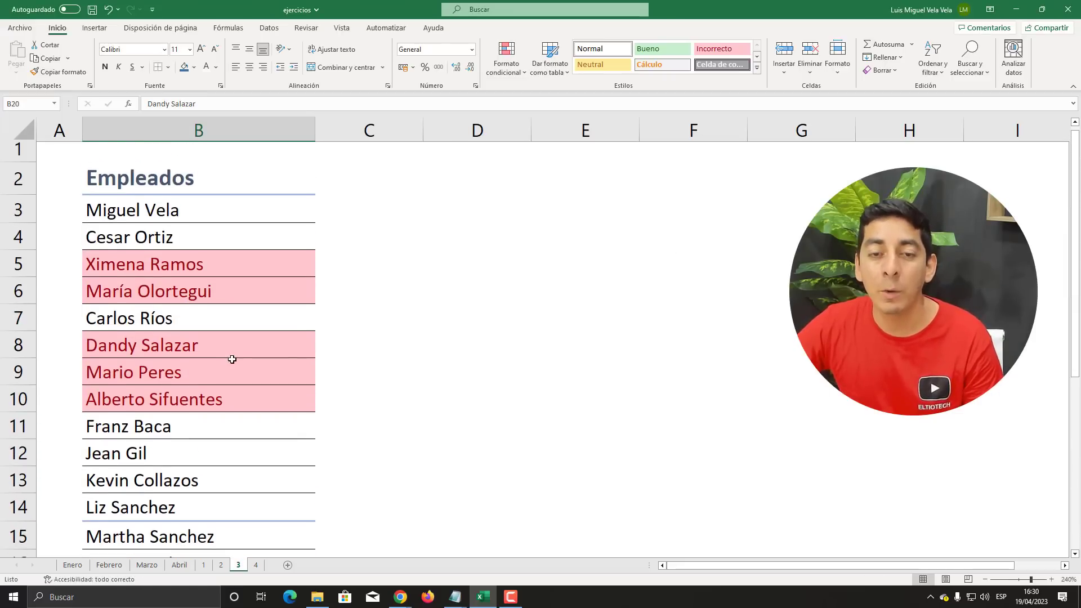
pyautogui.scroll(-1, 233, 357)
pyautogui.scroll(-1, 233, 357)
pyautogui.click(160, 194)
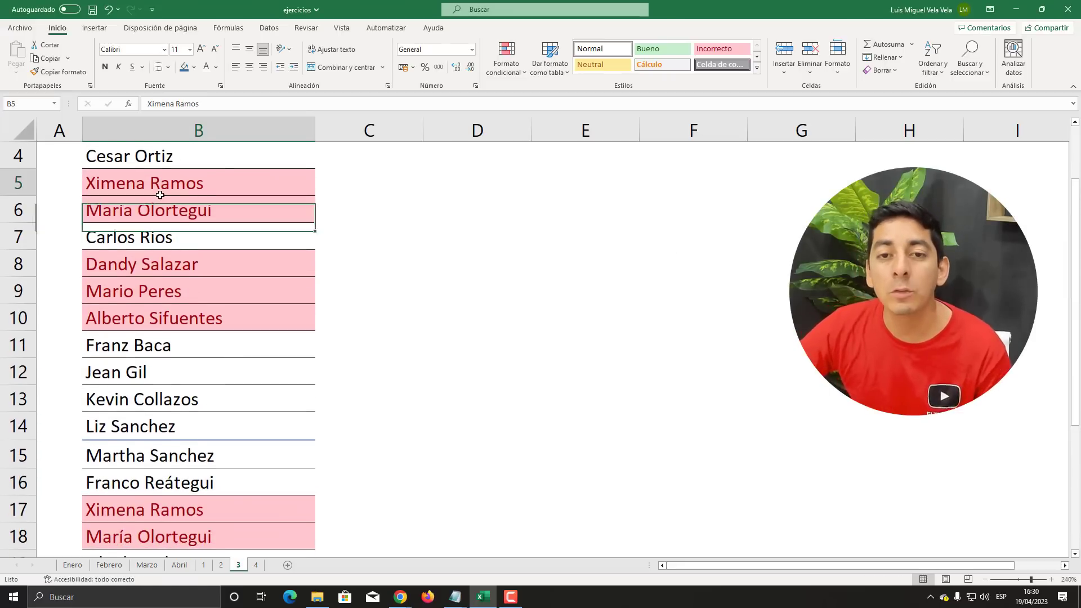
pyautogui.click(157, 264)
pyautogui.click(169, 291)
pyautogui.click(178, 317)
pyautogui.scroll(-3, 180, 332)
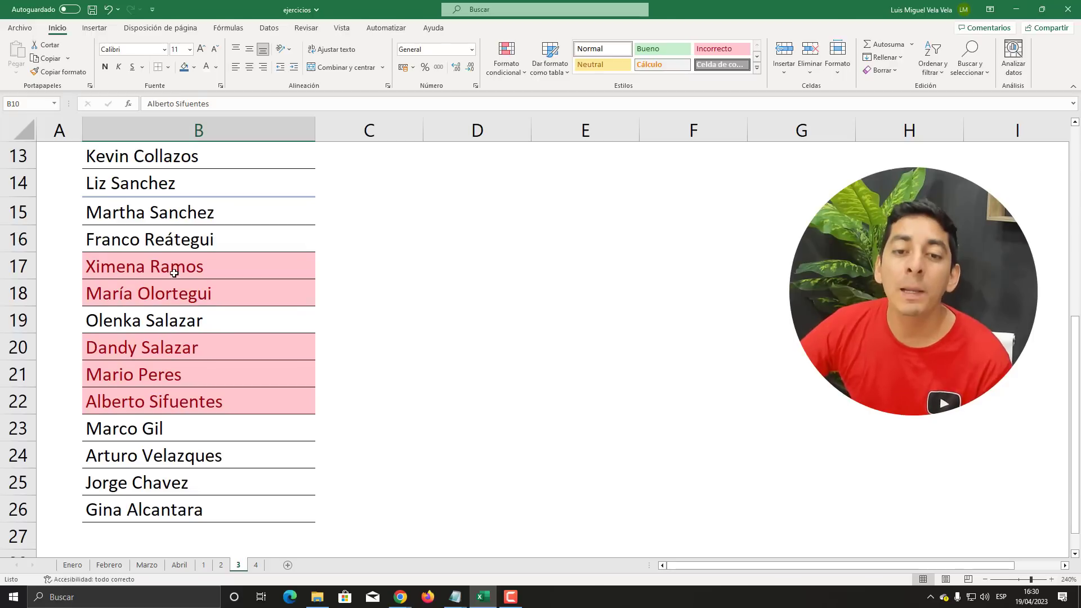
pyautogui.click(186, 295)
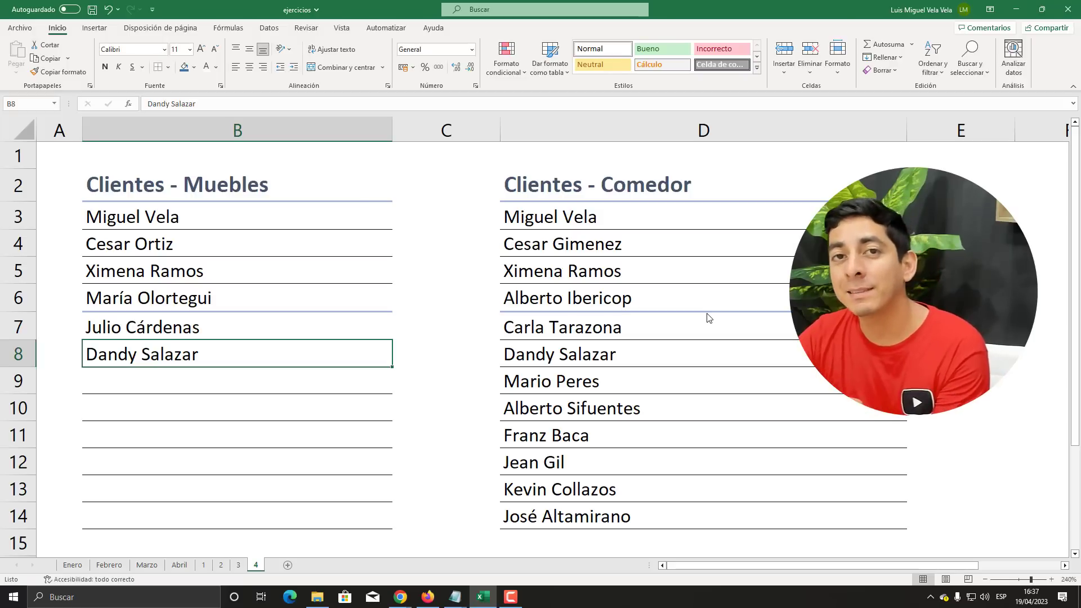
pyautogui.click(239, 130)
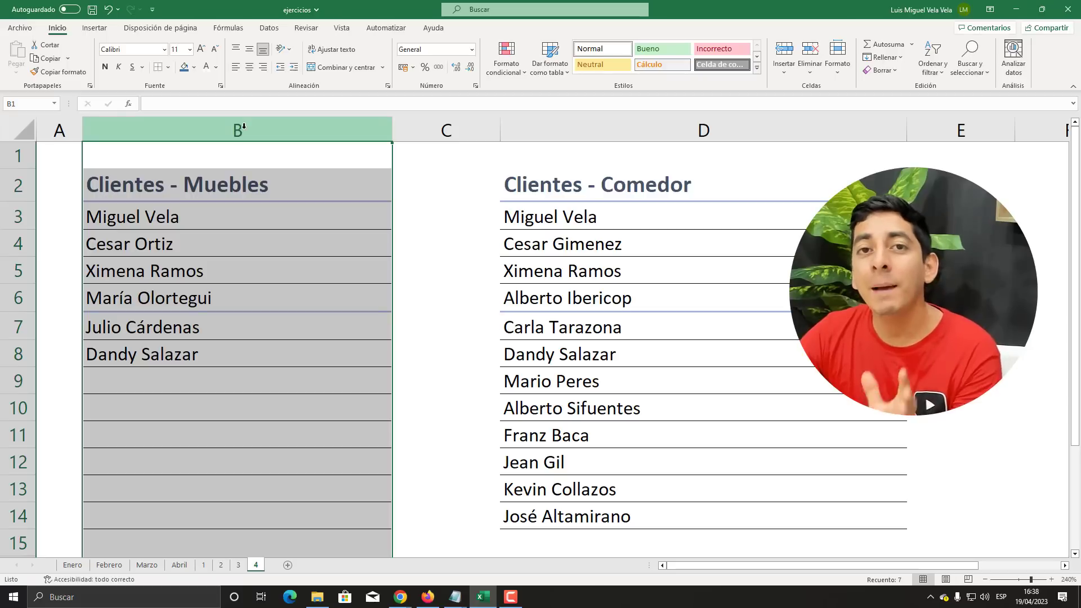
pyautogui.keyDown('ctrl'); pyautogui.click(642, 137); pyautogui.keyUp('ctrl')
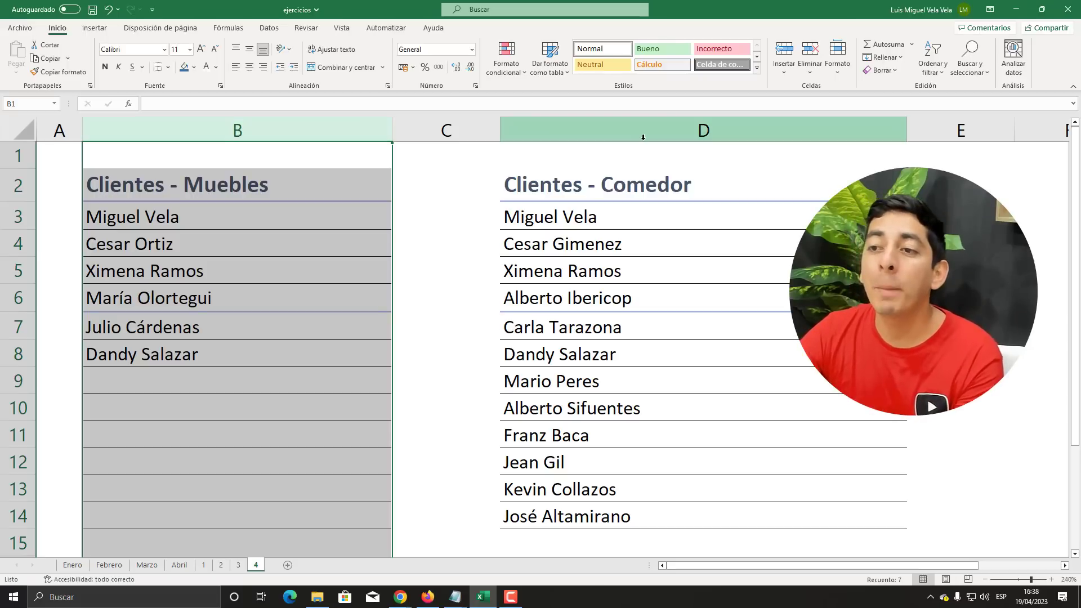
pyautogui.click(643, 137)
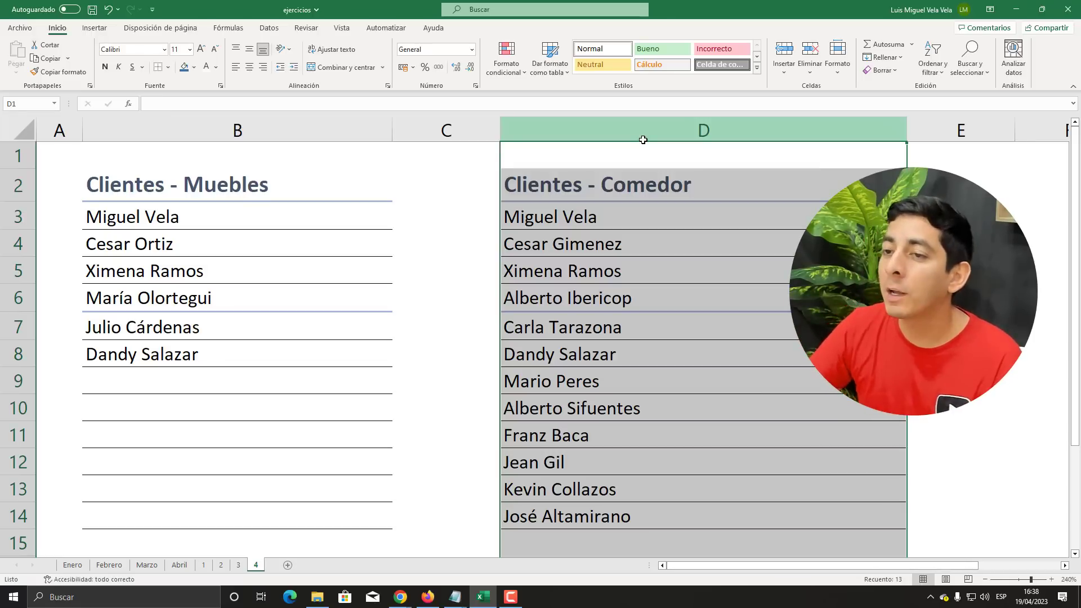
pyautogui.click(159, 220)
pyautogui.click(166, 257)
pyautogui.click(165, 220)
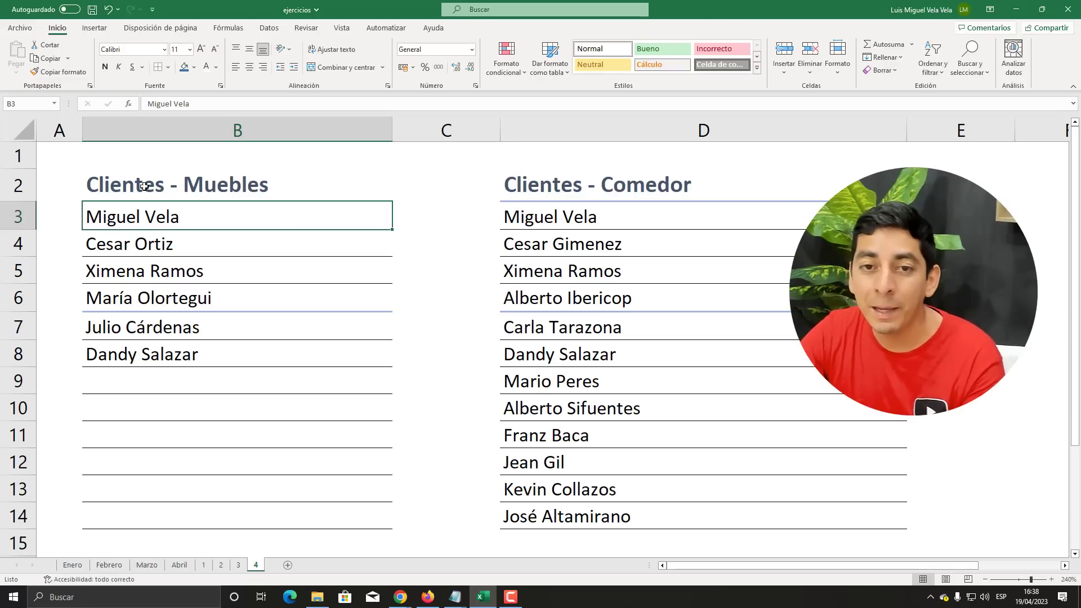
pyautogui.click(189, 71)
pyautogui.click(587, 217)
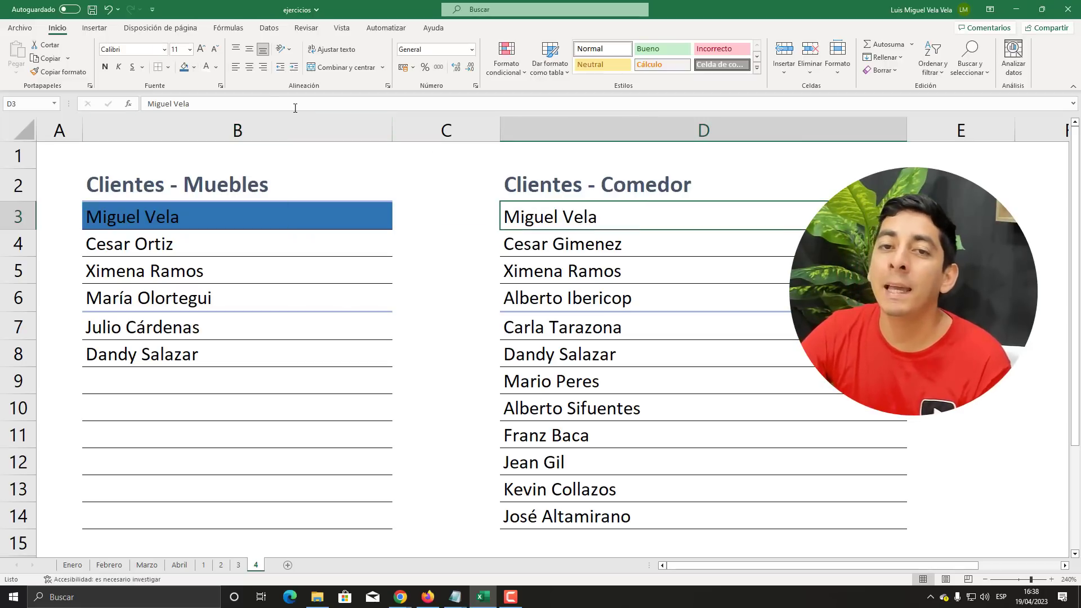
pyautogui.click(186, 69)
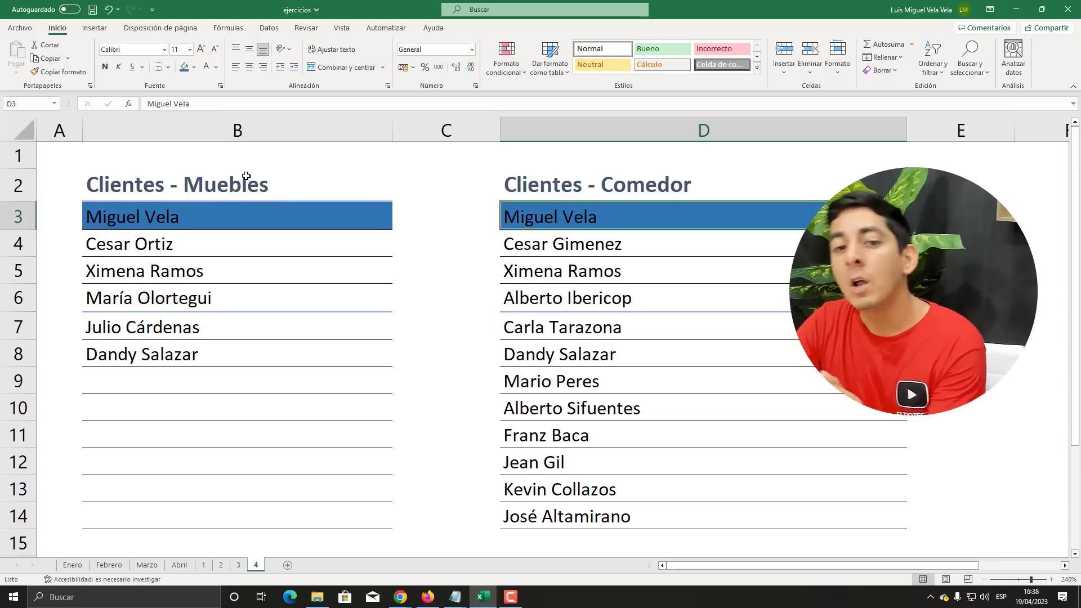
pyautogui.click(155, 245)
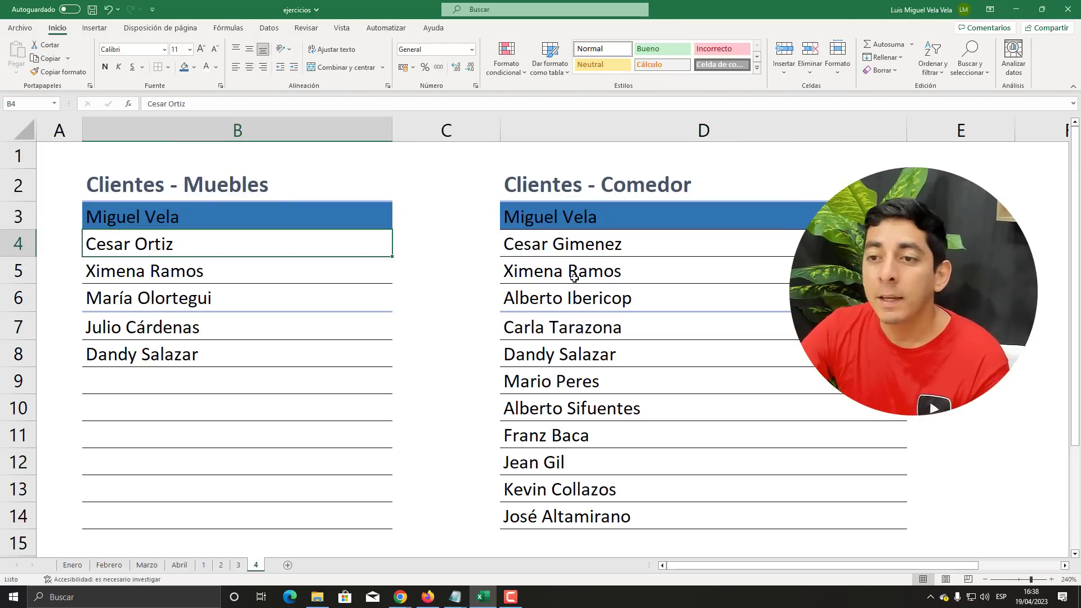
pyautogui.moveTo(569, 217); pyautogui.dragTo(574, 511)
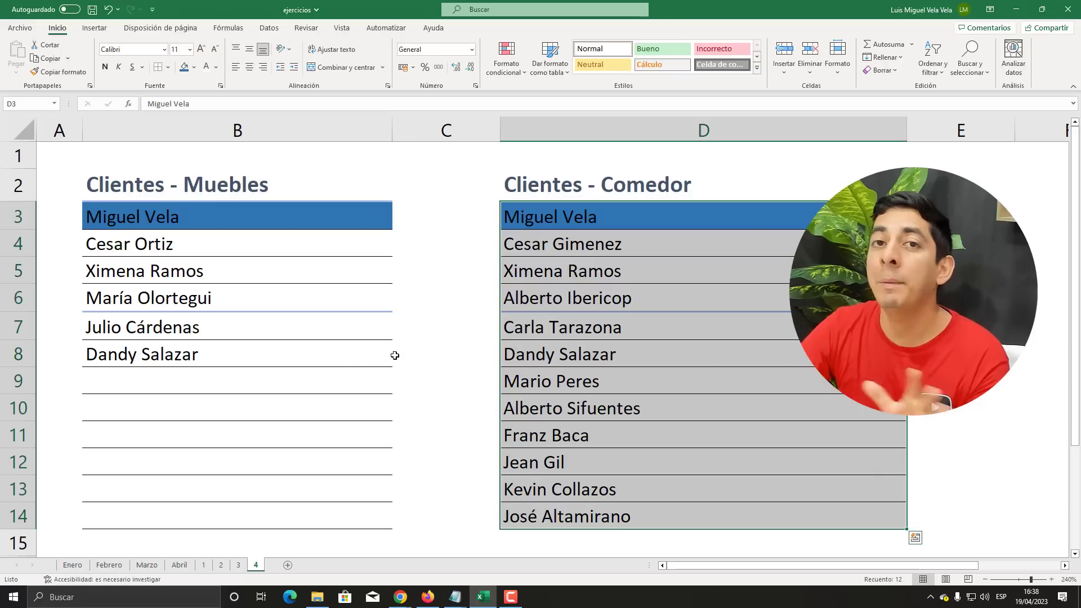
pyautogui.click(166, 279)
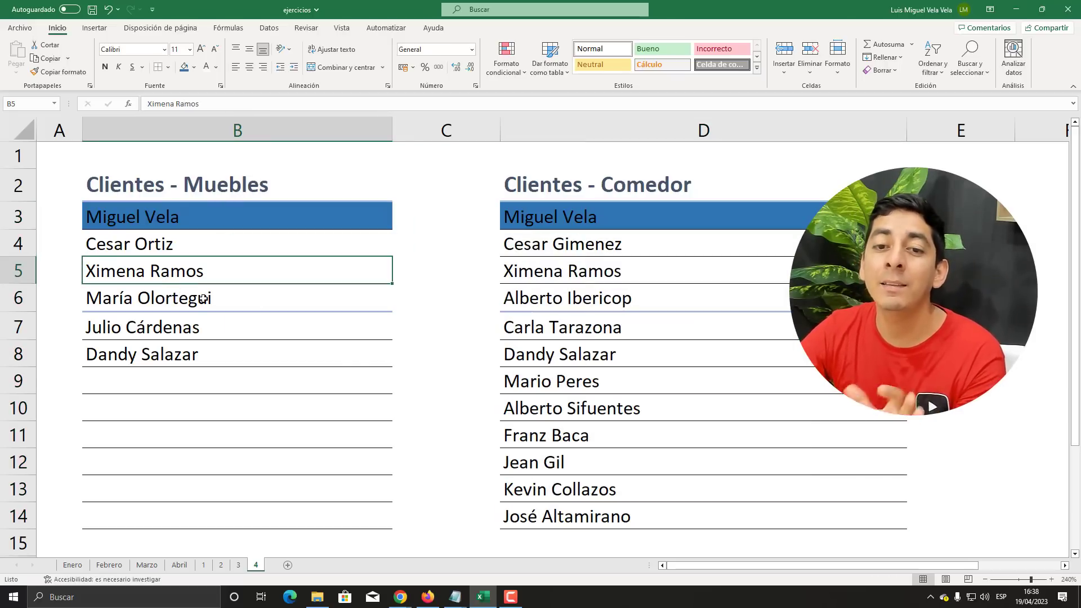
pyautogui.moveTo(558, 215); pyautogui.dragTo(559, 514)
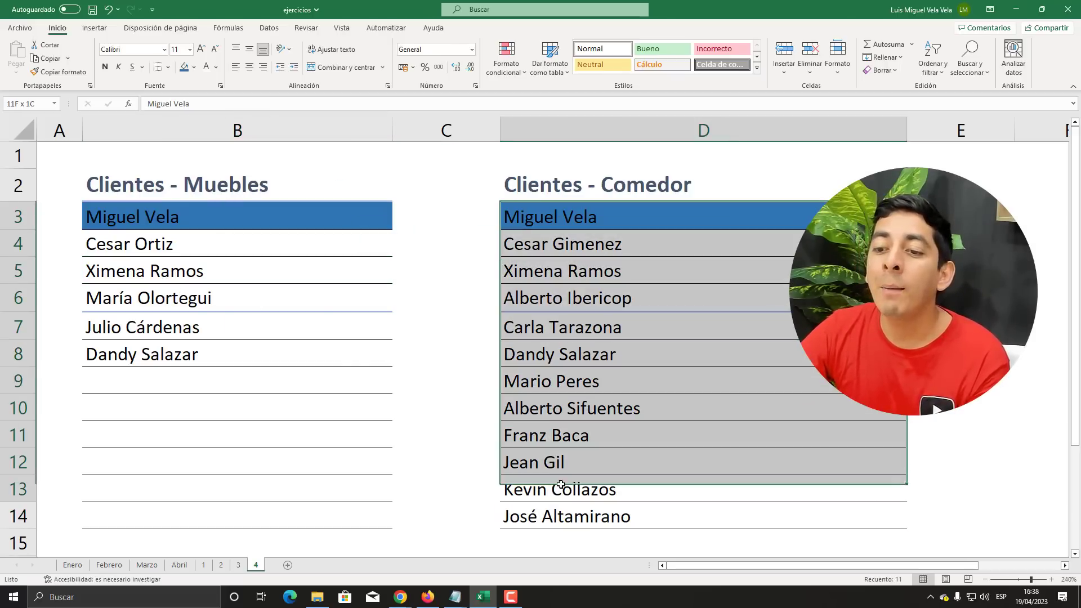
pyautogui.hotkey('ctrl', 'z')
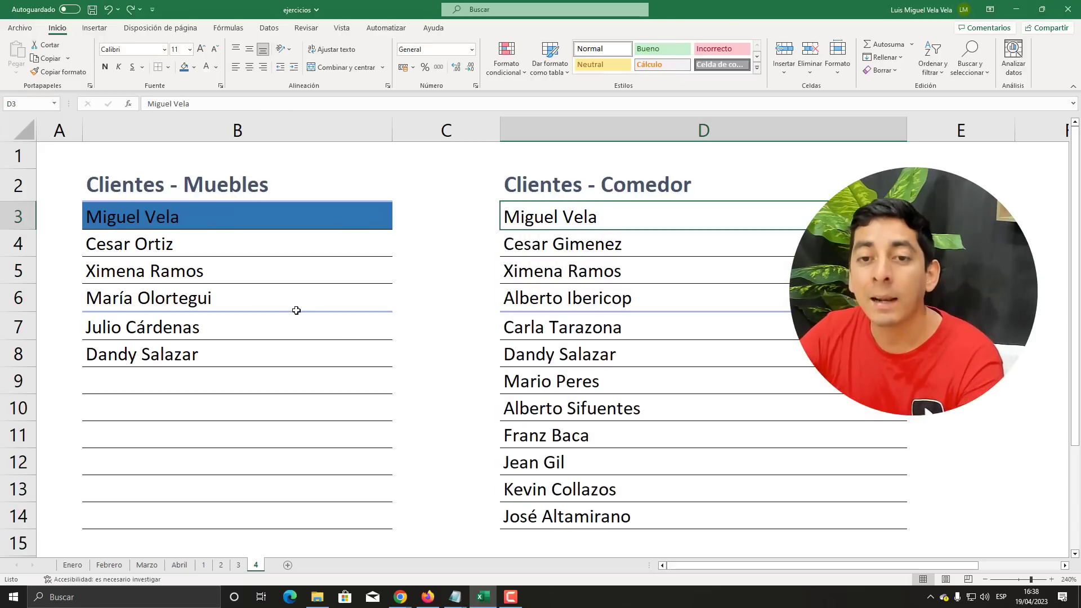
pyautogui.hotkey('ctrl', 'z')
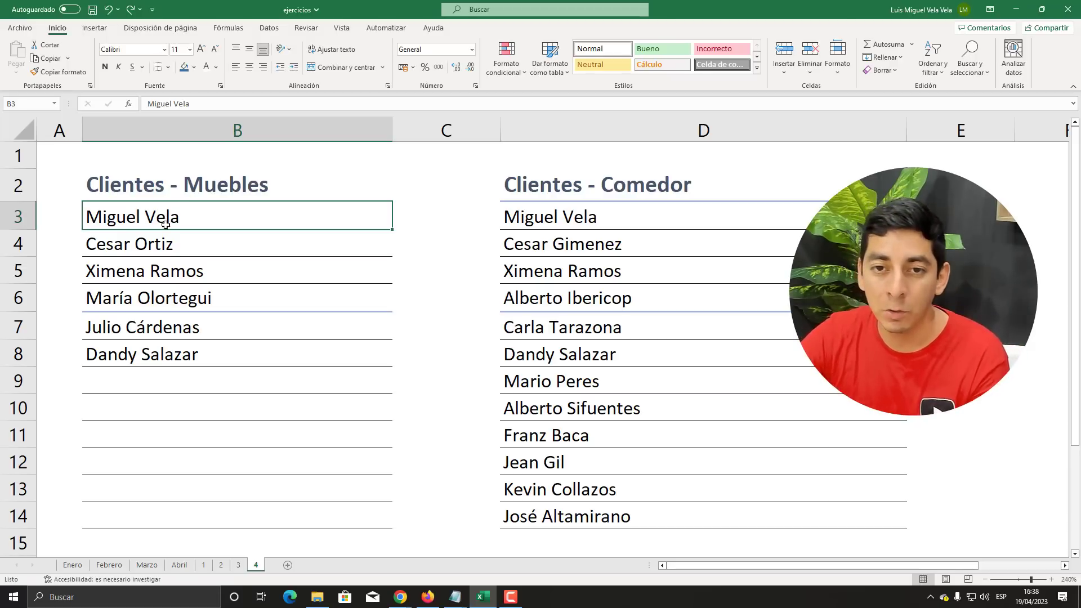
# Select B3:B8 plus D3:D14 and apply Valores duplicados with light red fill and dark red text
pyautogui.moveTo(166, 225); pyautogui.dragTo(179, 350)
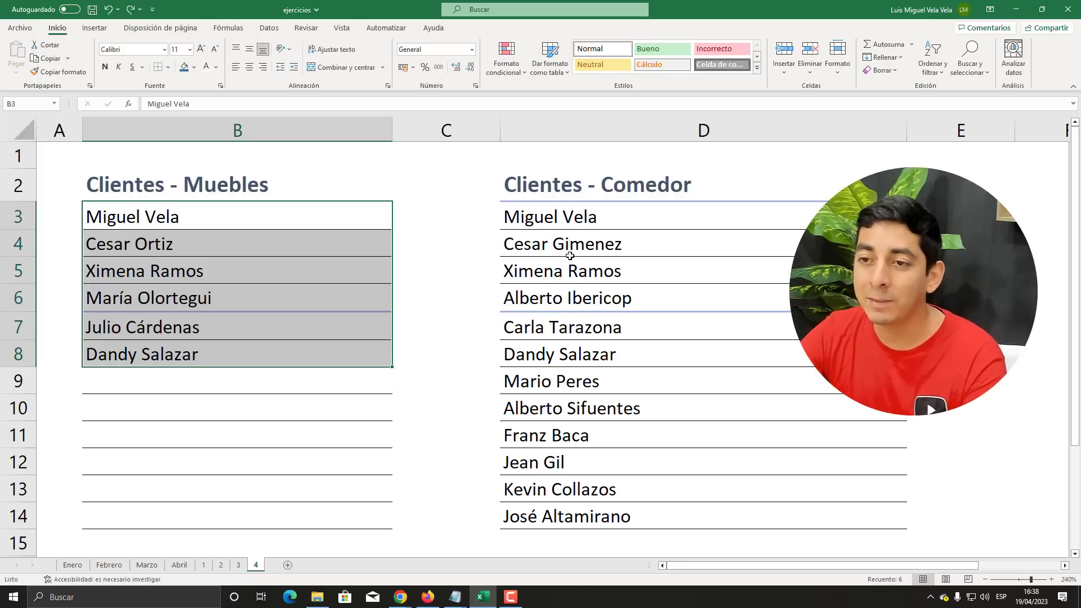
pyautogui.keyDown('ctrl'); pyautogui.moveTo(571, 219); pyautogui.dragTo(546, 485); pyautogui.keyUp('ctrl')
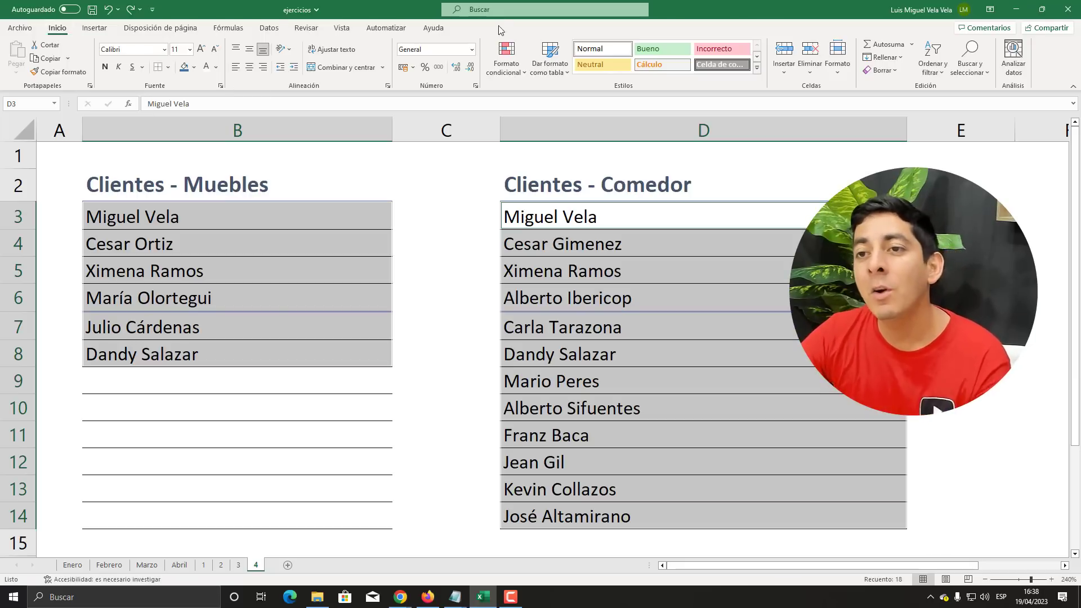
pyautogui.click(502, 73)
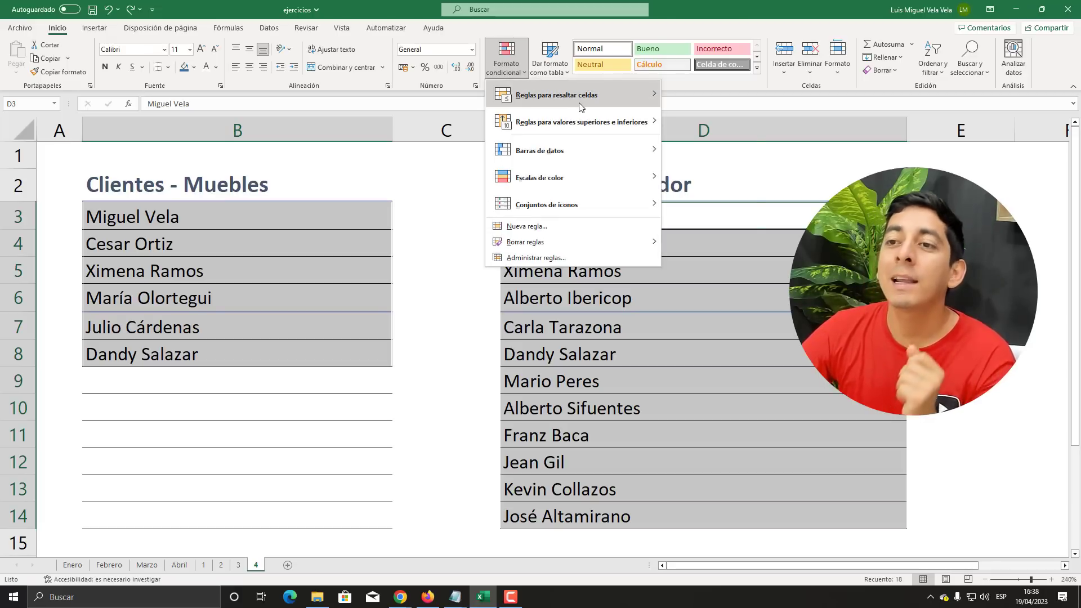
pyautogui.moveTo(557, 95)
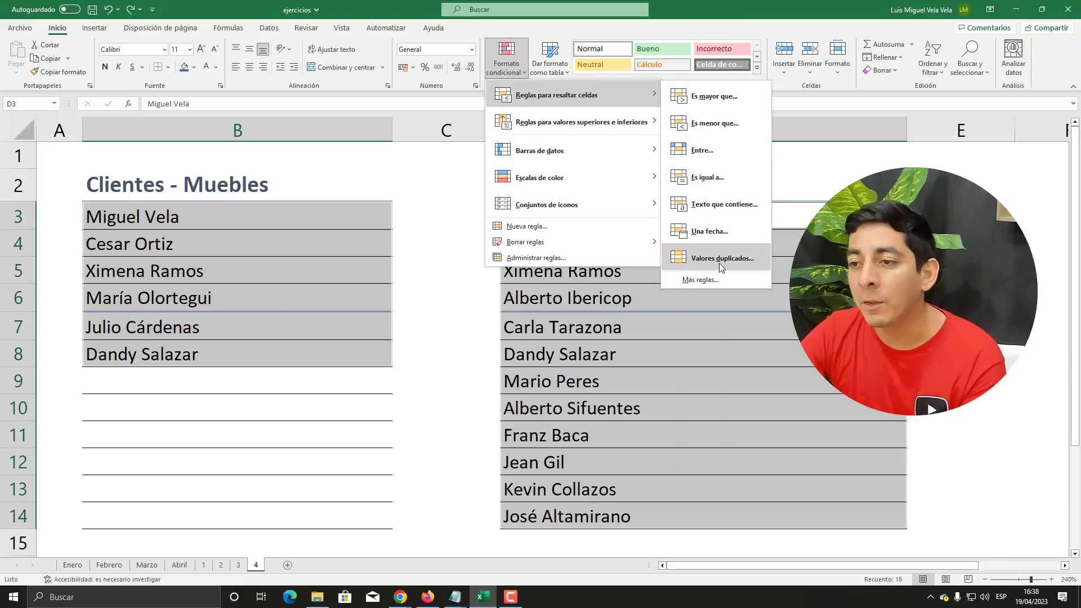
pyautogui.click(721, 259)
pyautogui.click(744, 479)
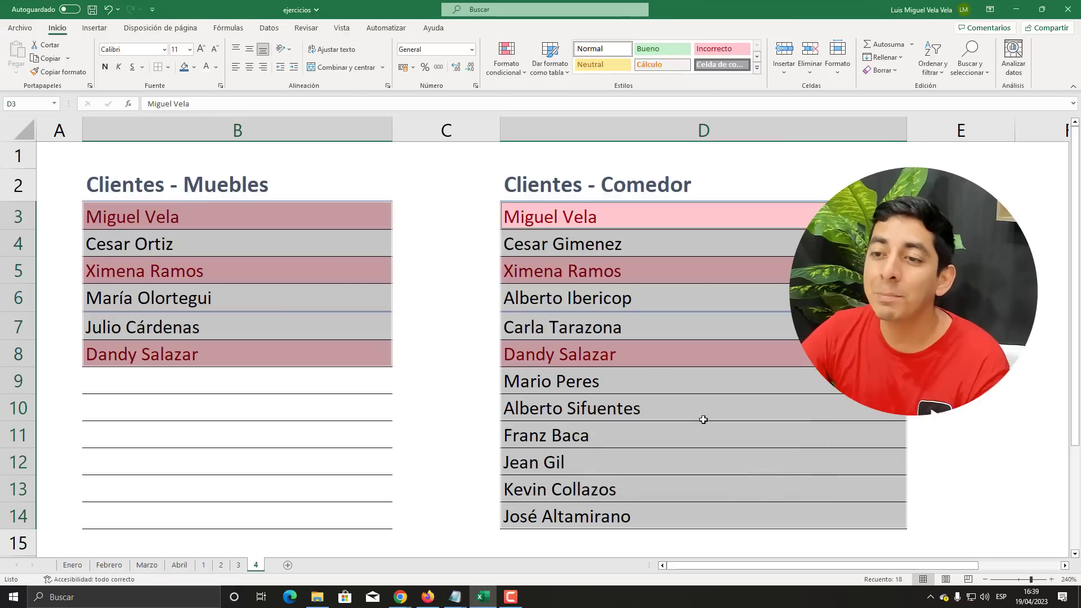
# Inspect the highlighted shared clients in B3, B5, B8 and D3 against the unhighlighted B4
pyautogui.click(612, 318)
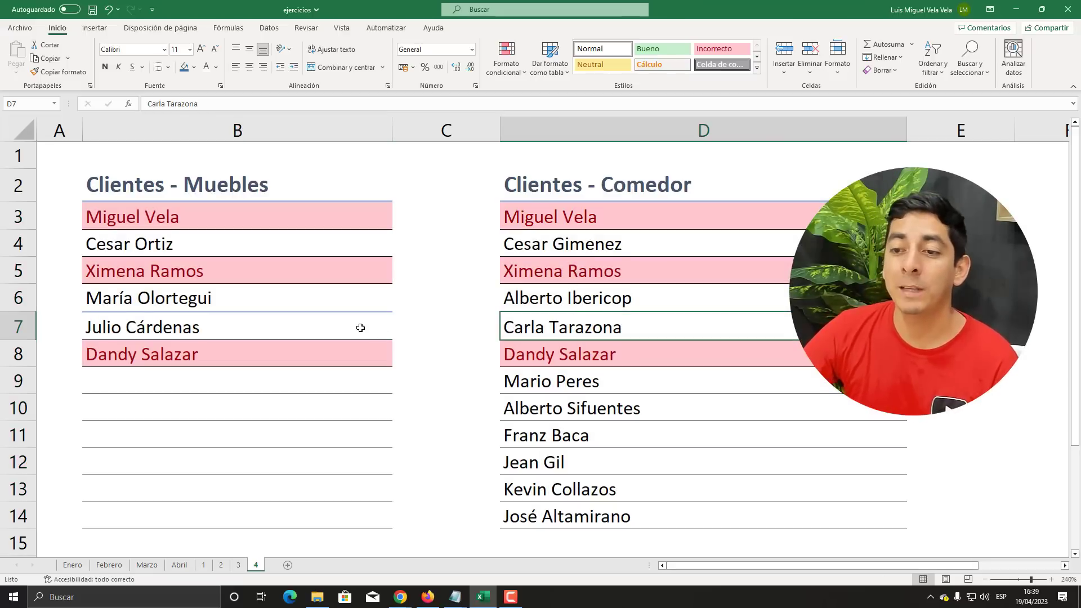
pyautogui.click(228, 221)
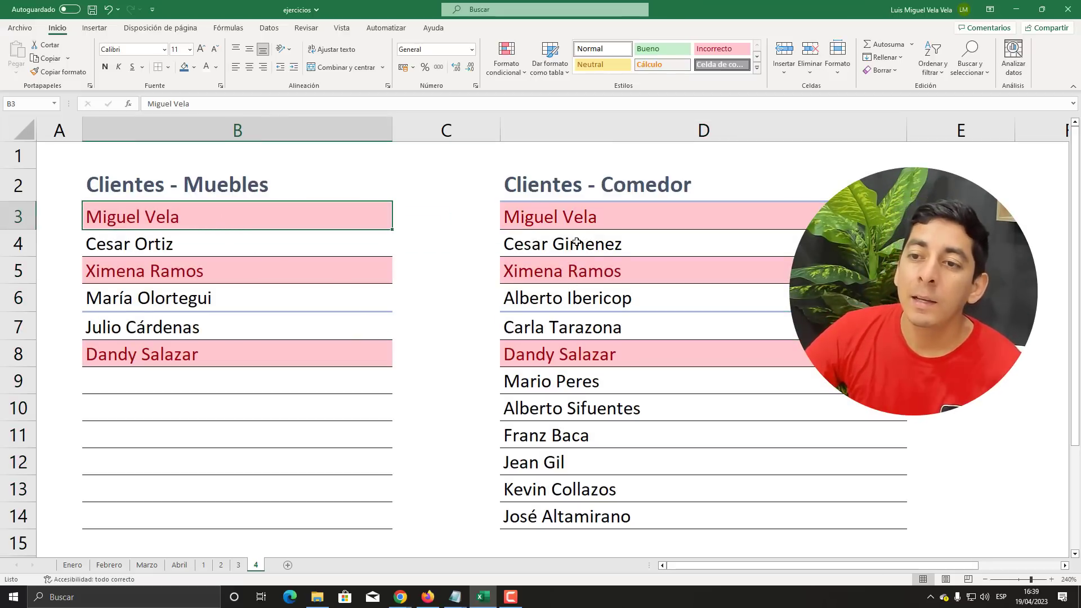
pyautogui.click(611, 215)
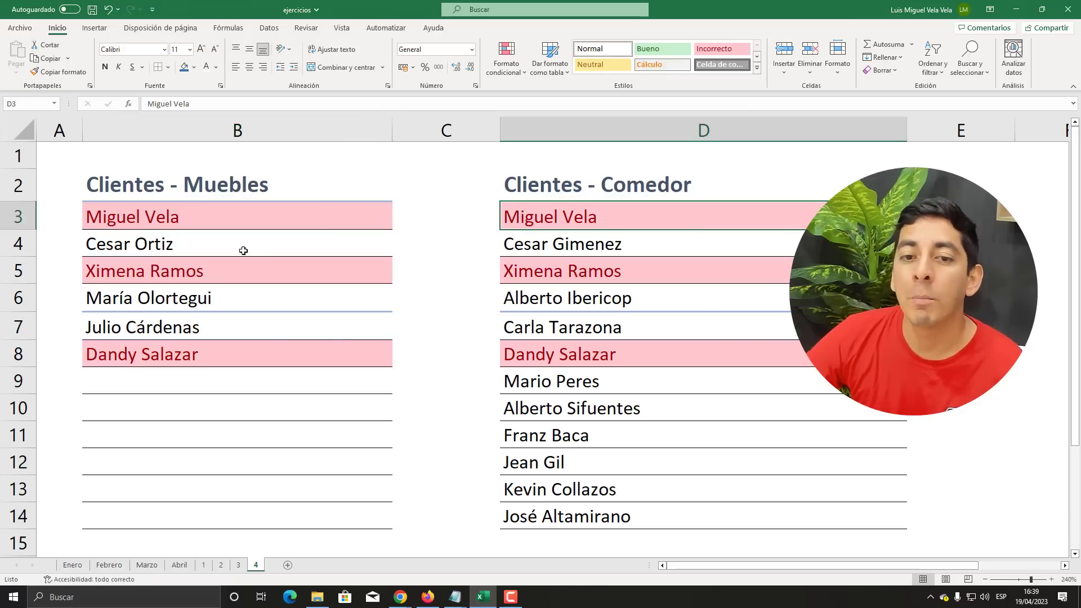
pyautogui.click(167, 272)
pyautogui.moveTo(591, 228); pyautogui.dragTo(588, 403)
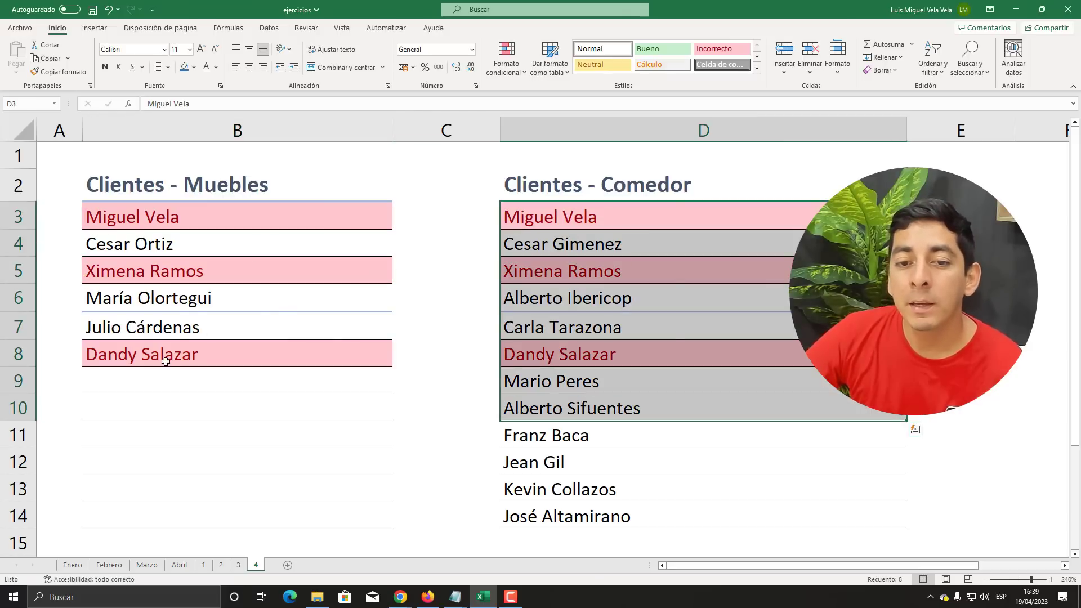
pyautogui.click(166, 361)
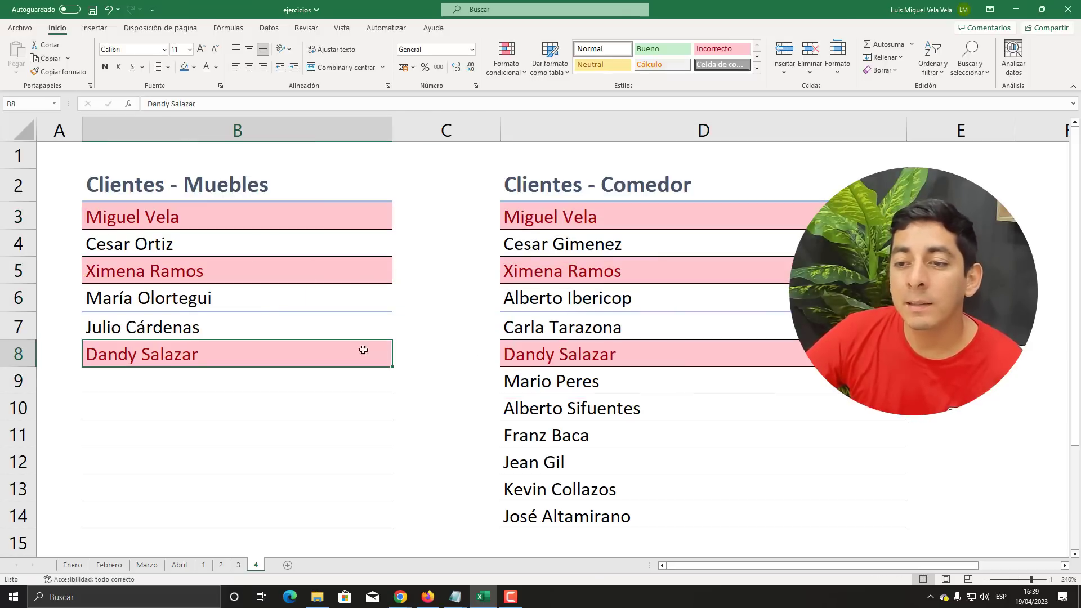
pyautogui.click(213, 242)
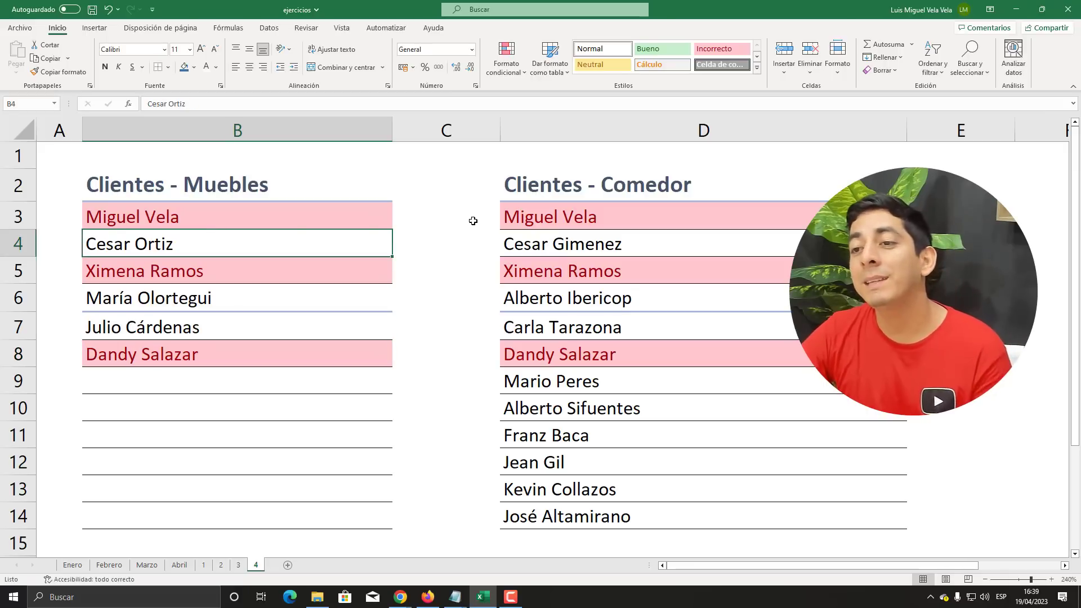
pyautogui.click(567, 219)
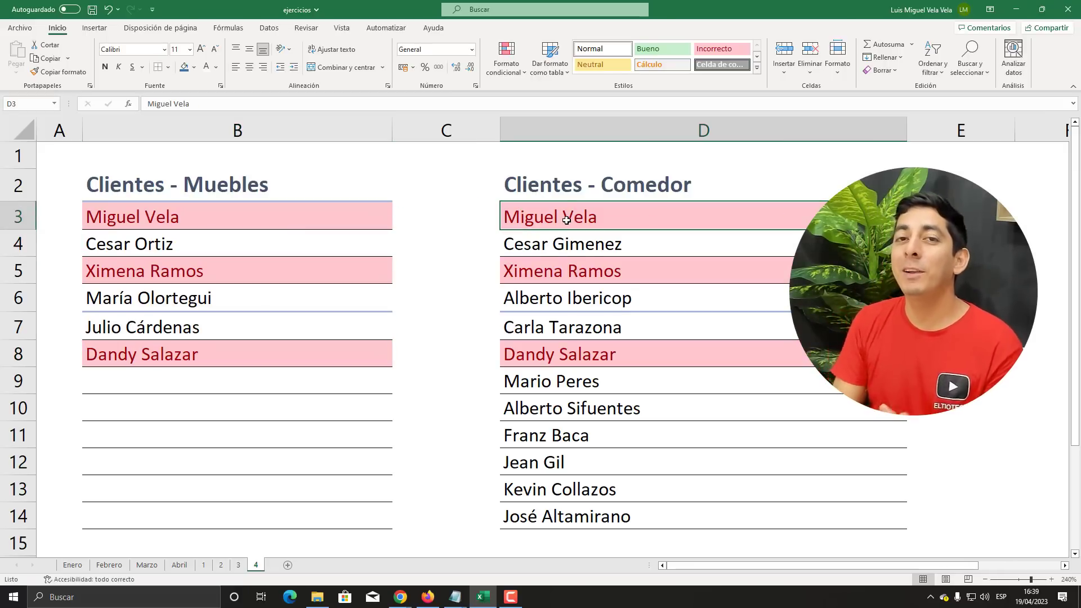